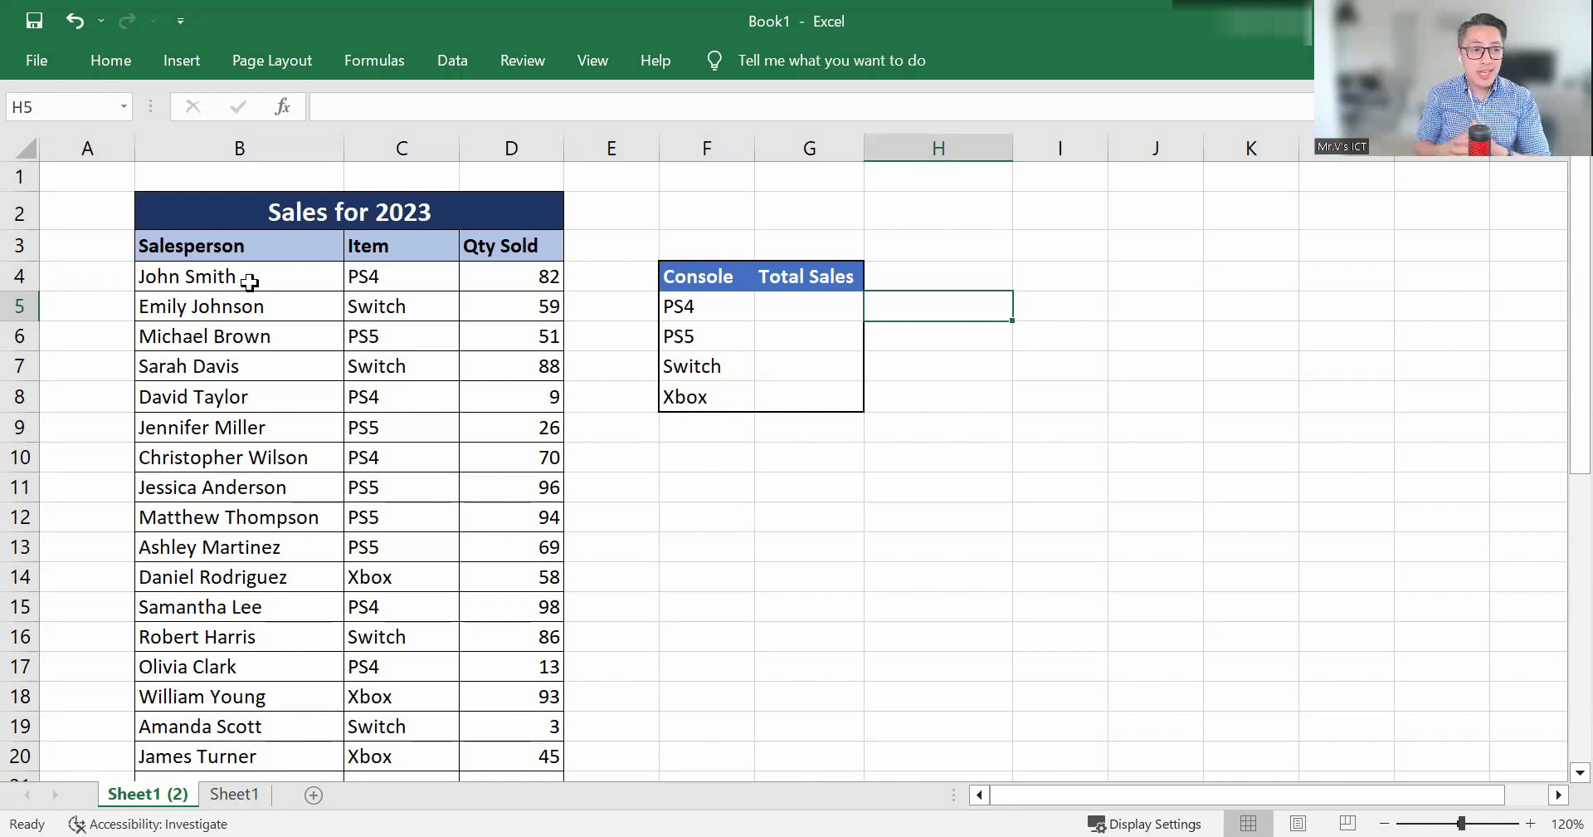
- Point out a salesperson's row and quantity, then select the PS5 Total Sales cell G6
left_click(195, 429)
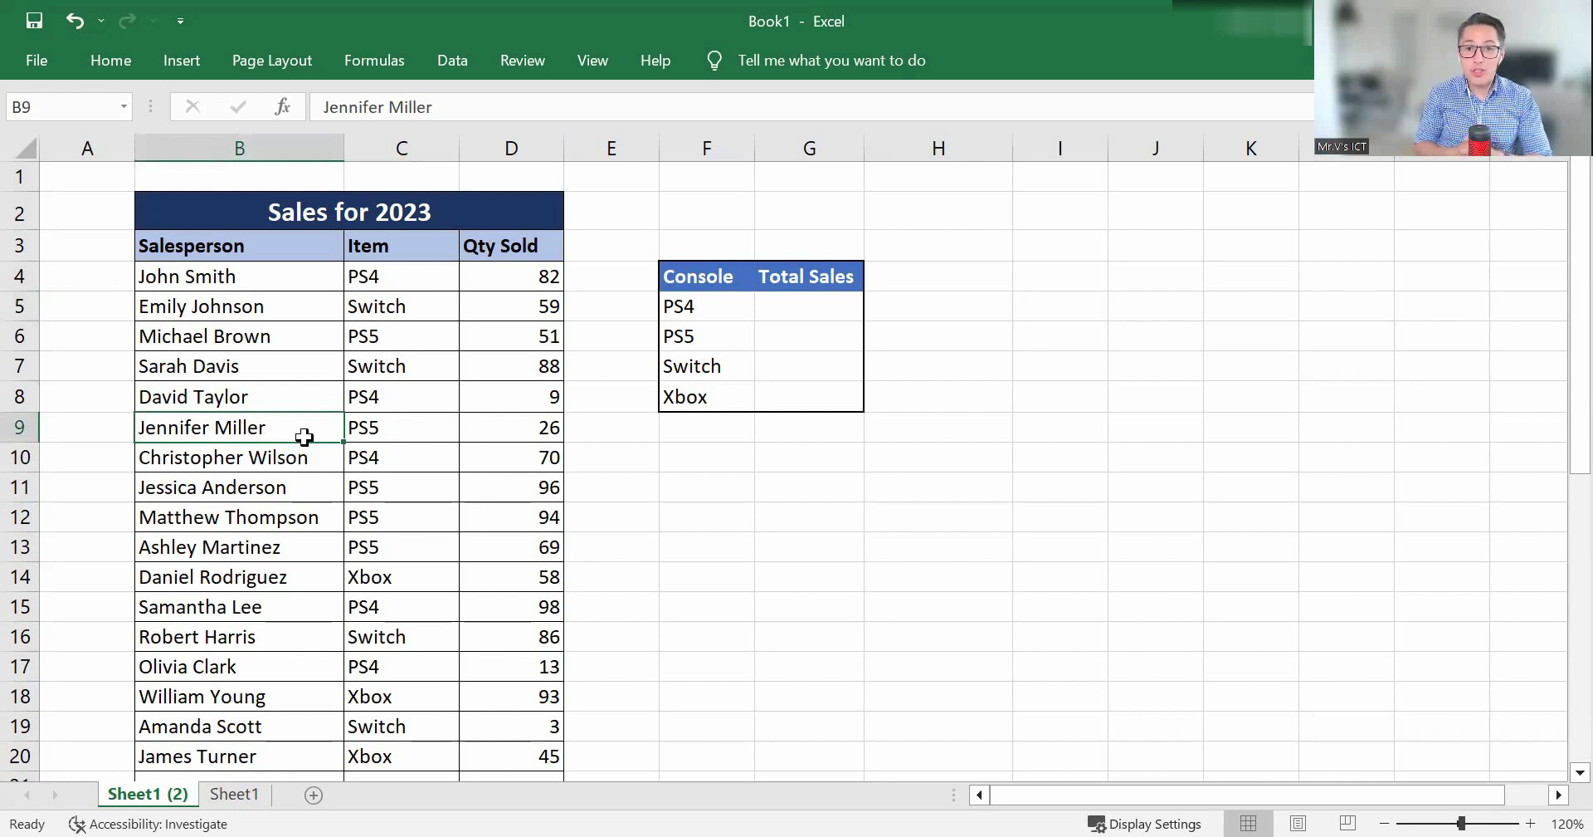
left_click(509, 427)
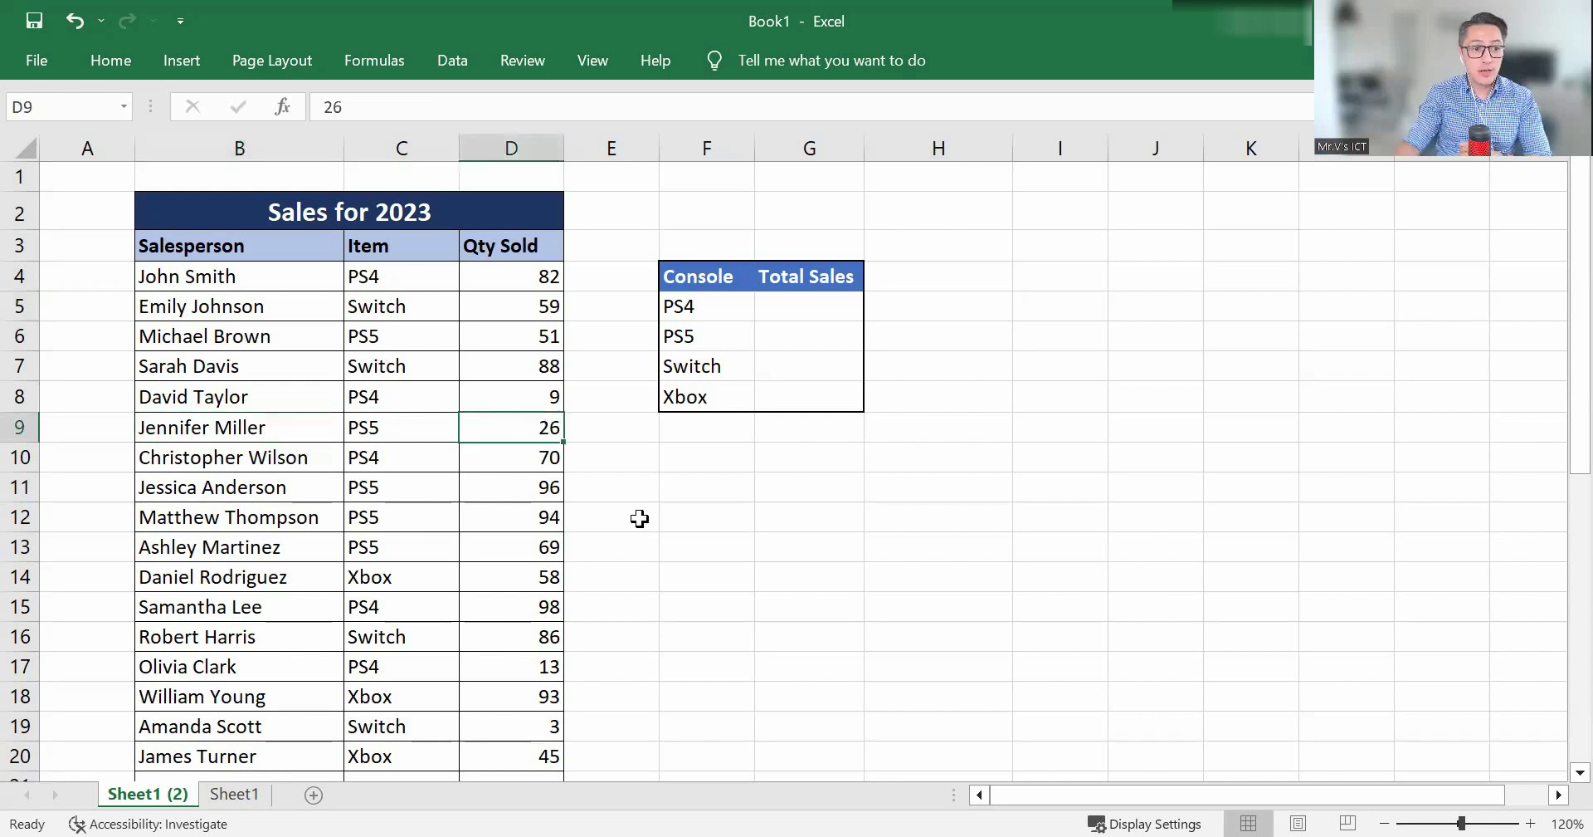
left_click(631, 516)
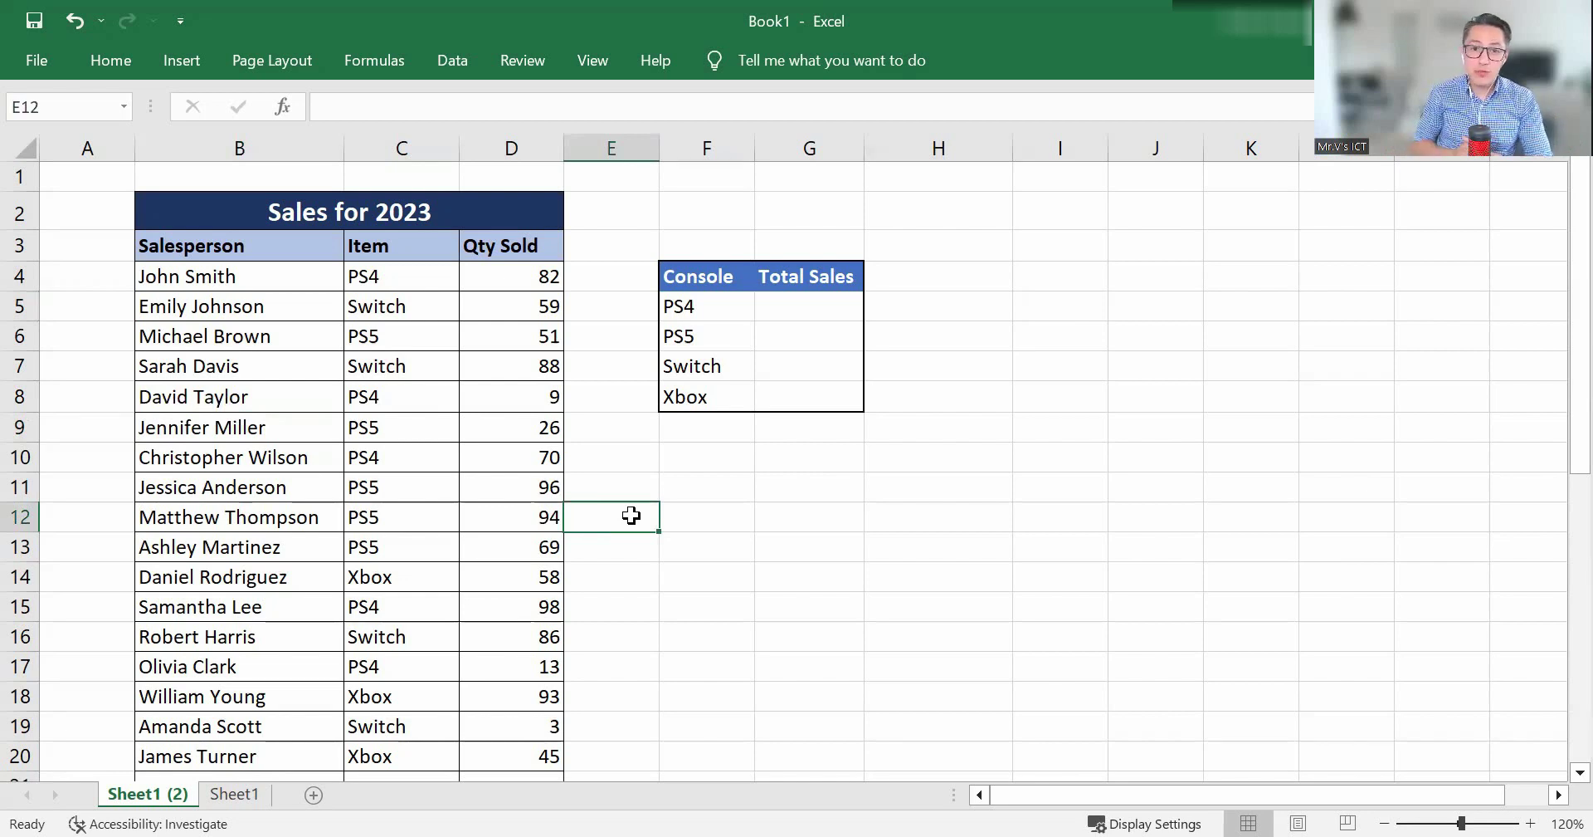
left_click(828, 333)
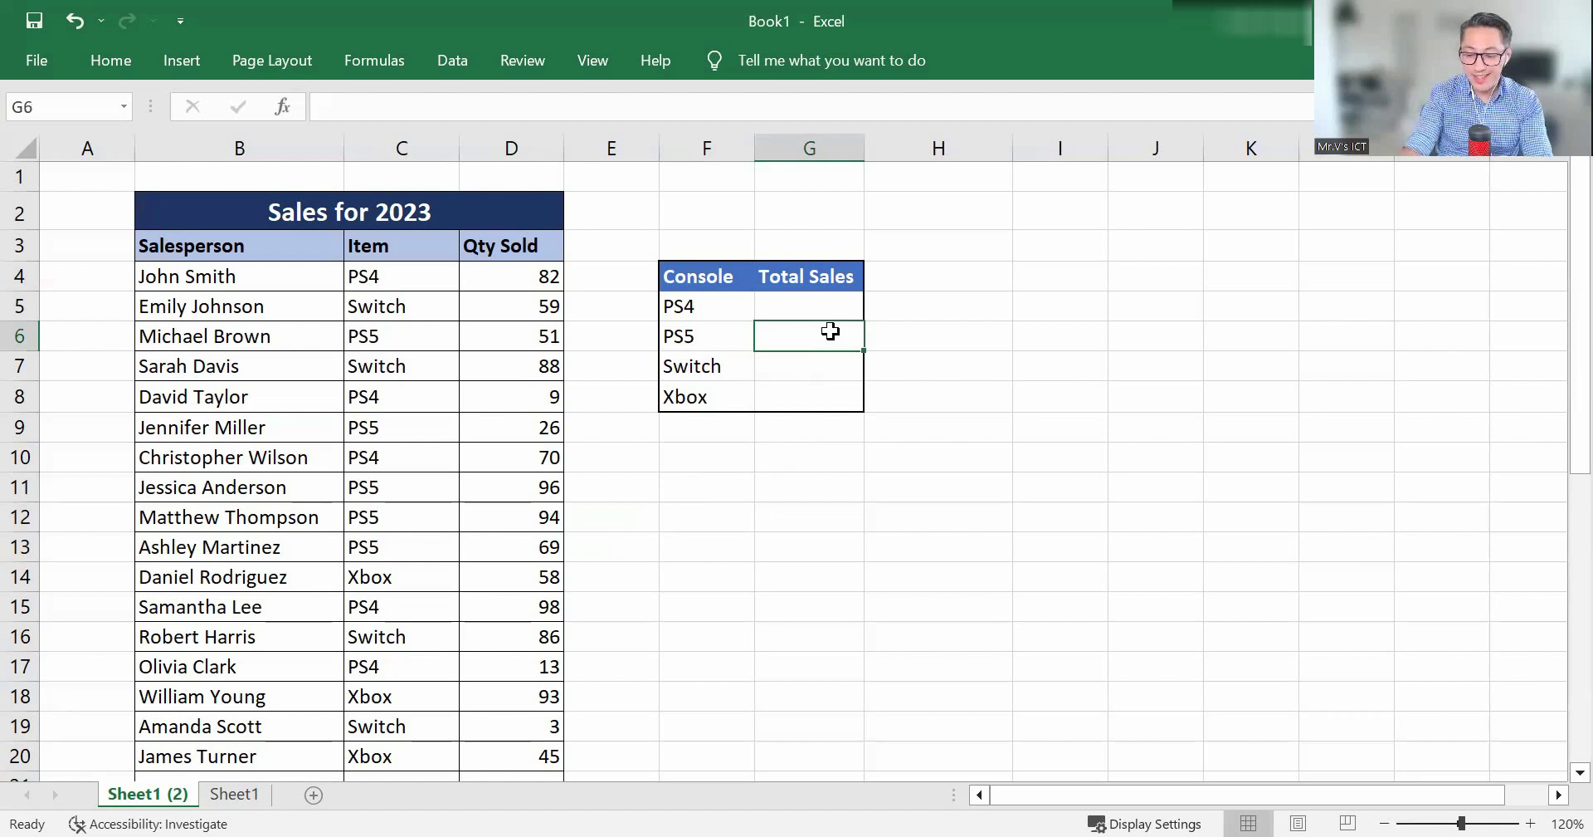
- Begin =sumif( in G6 with the Item column C4:C20 as the range
type("=")
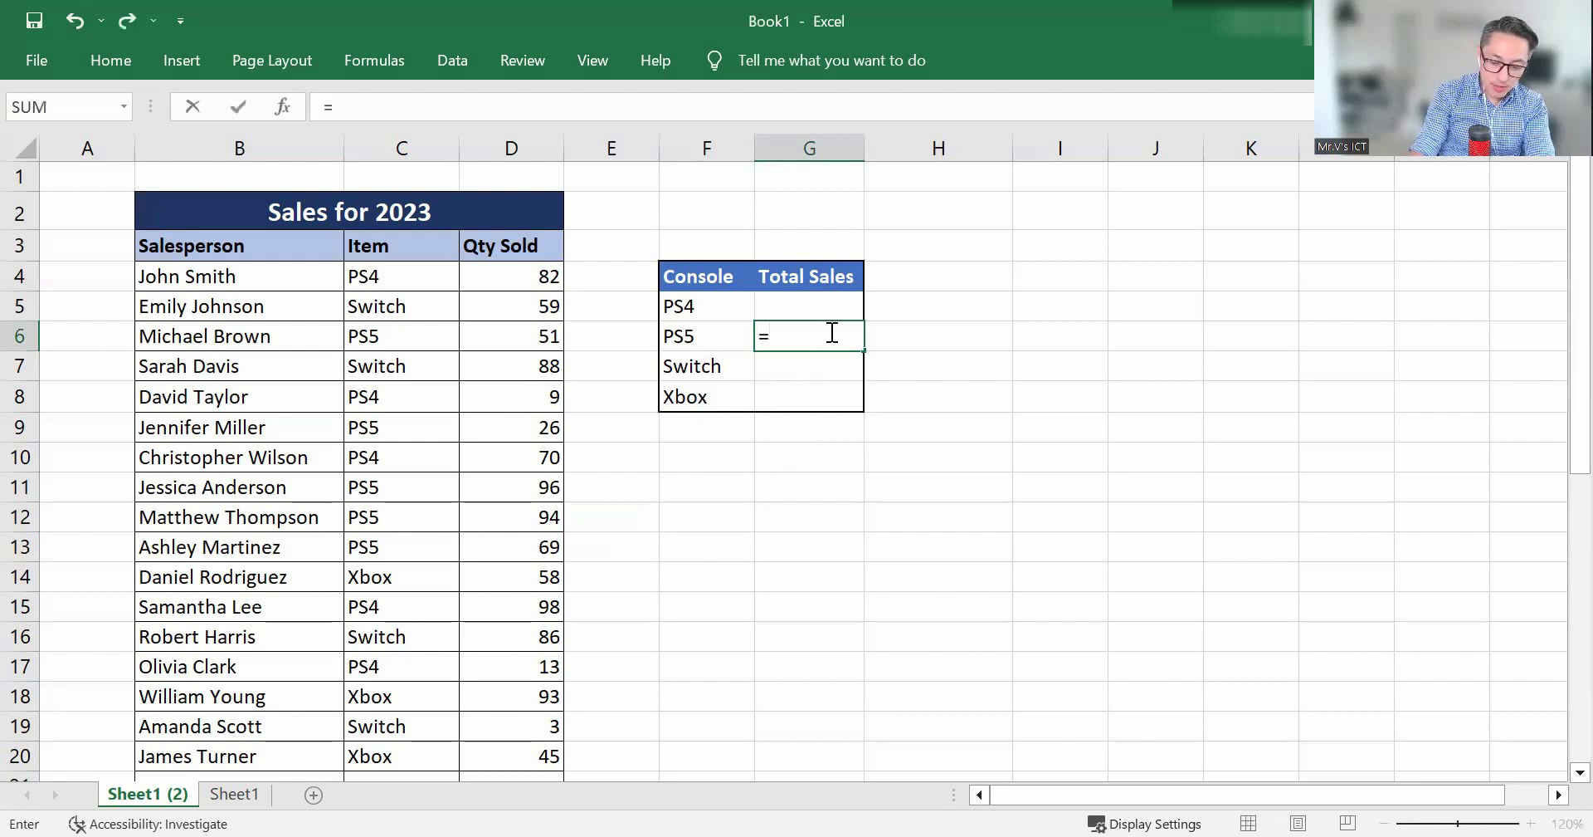
type("sumif(")
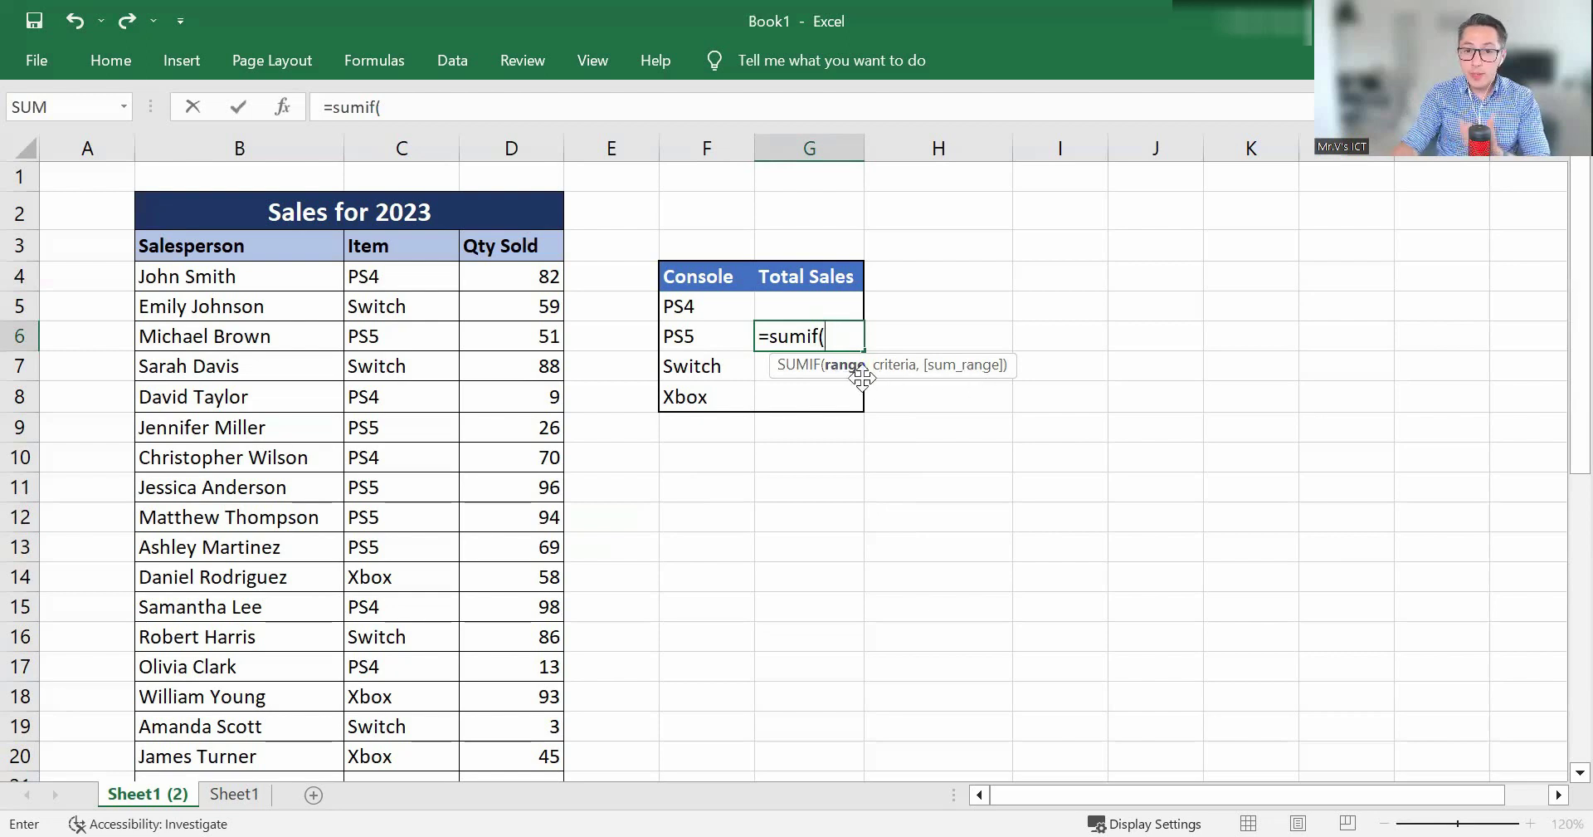
left_click(424, 274)
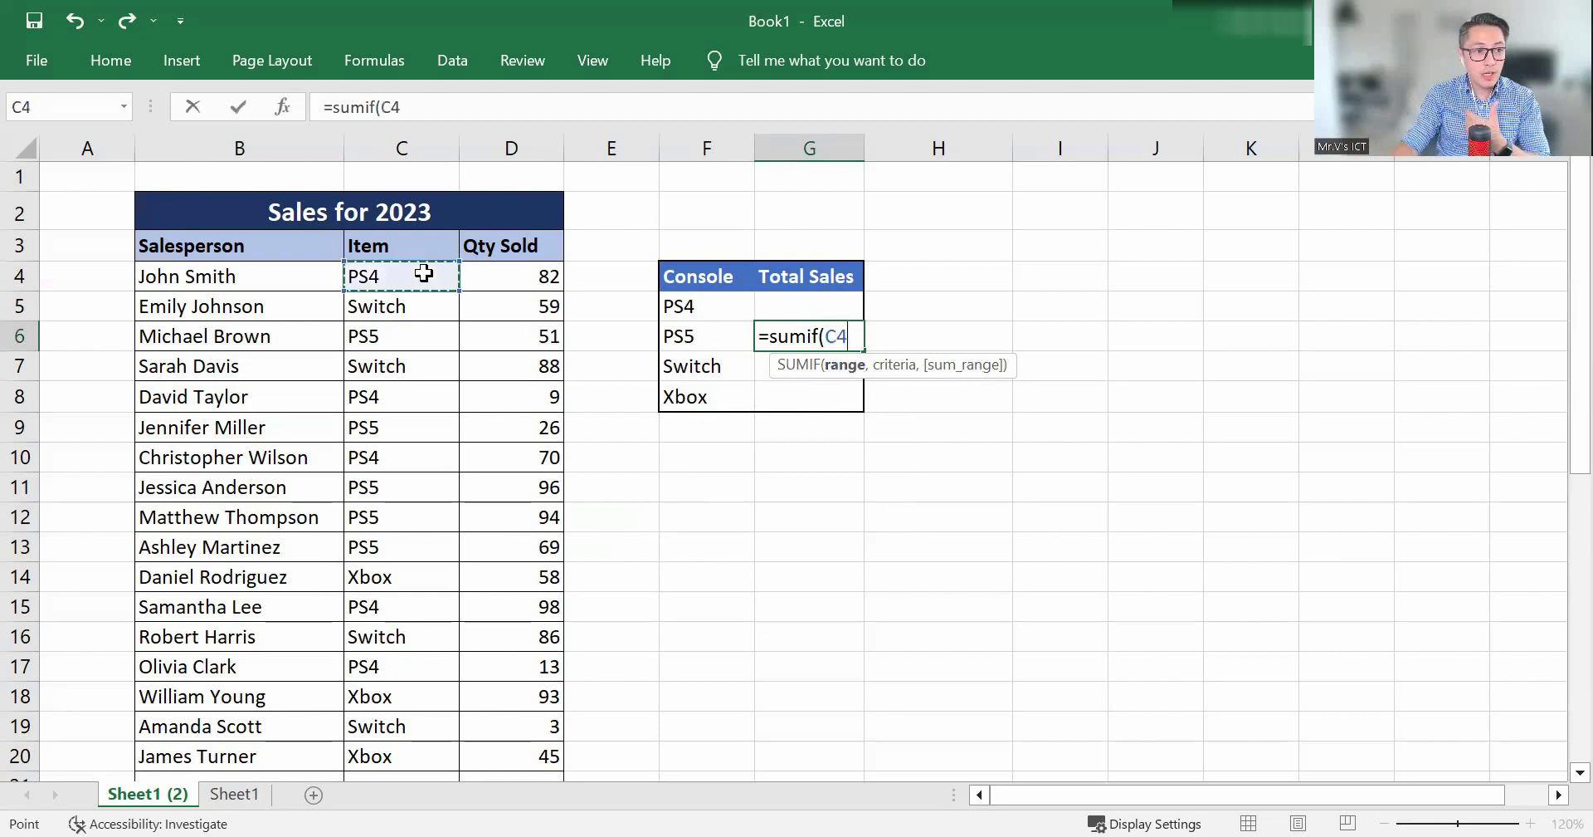
left_click_drag(424, 274, 413, 750)
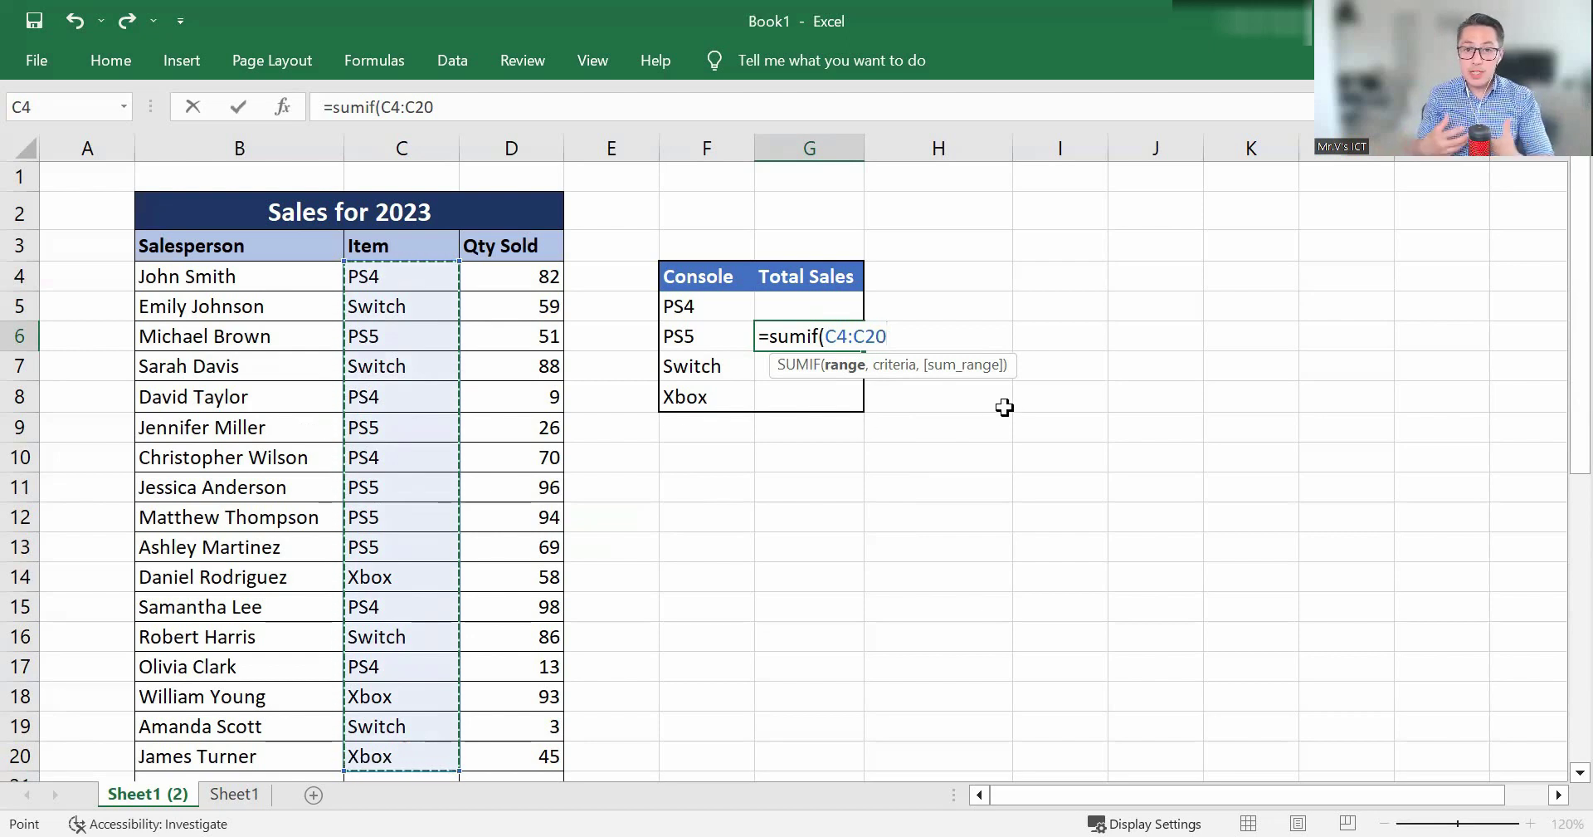
left_click(889, 335)
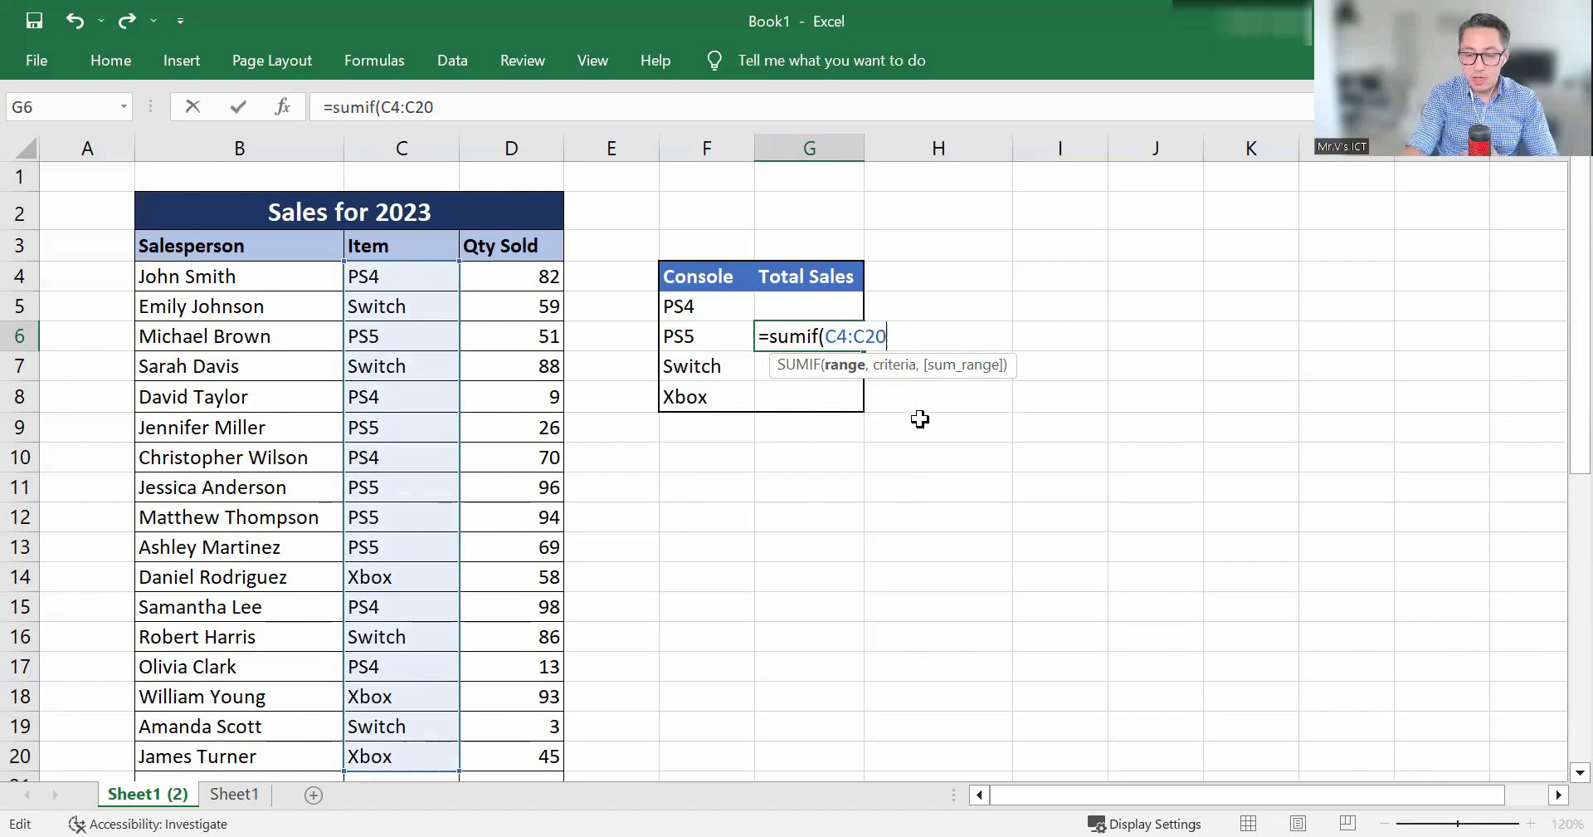
type(",")
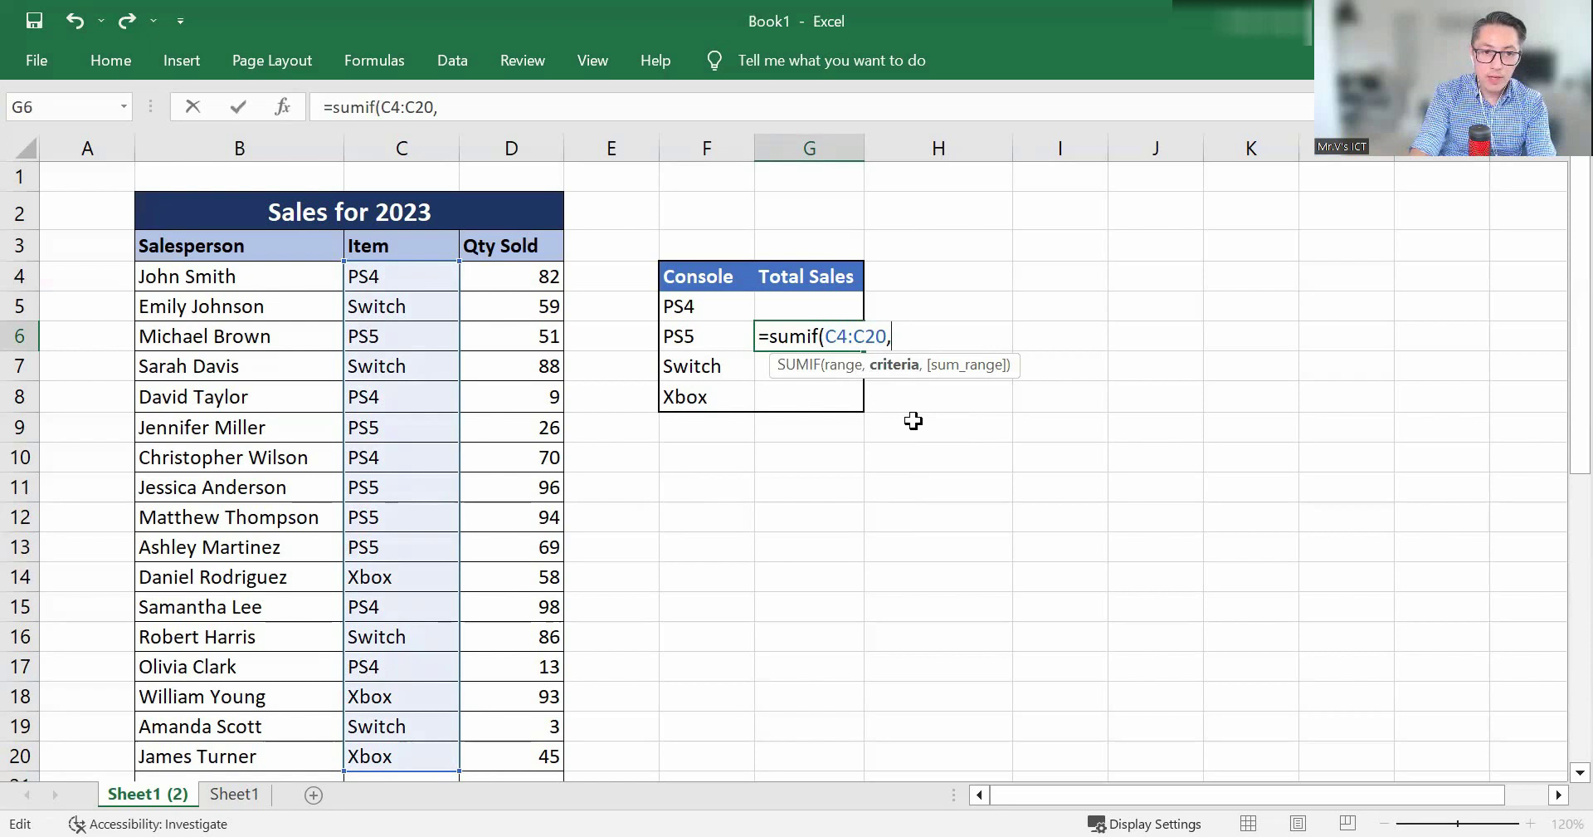
- Add "PS5" in quotes as the SUMIF criterion, followed by a comma
type("PS%")
key("BackSpace")
type("5")
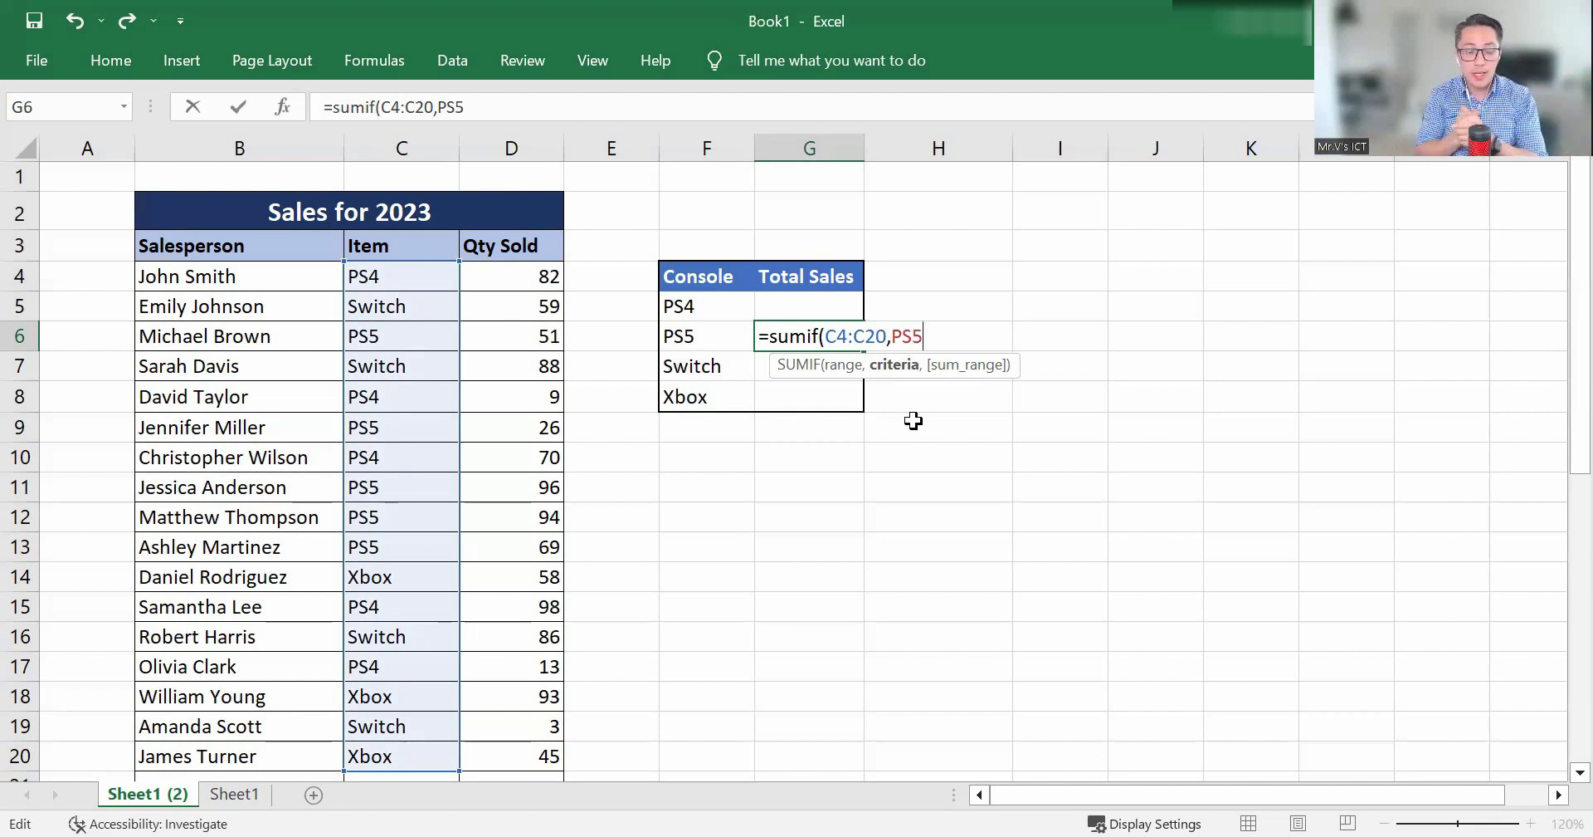
type("\"")
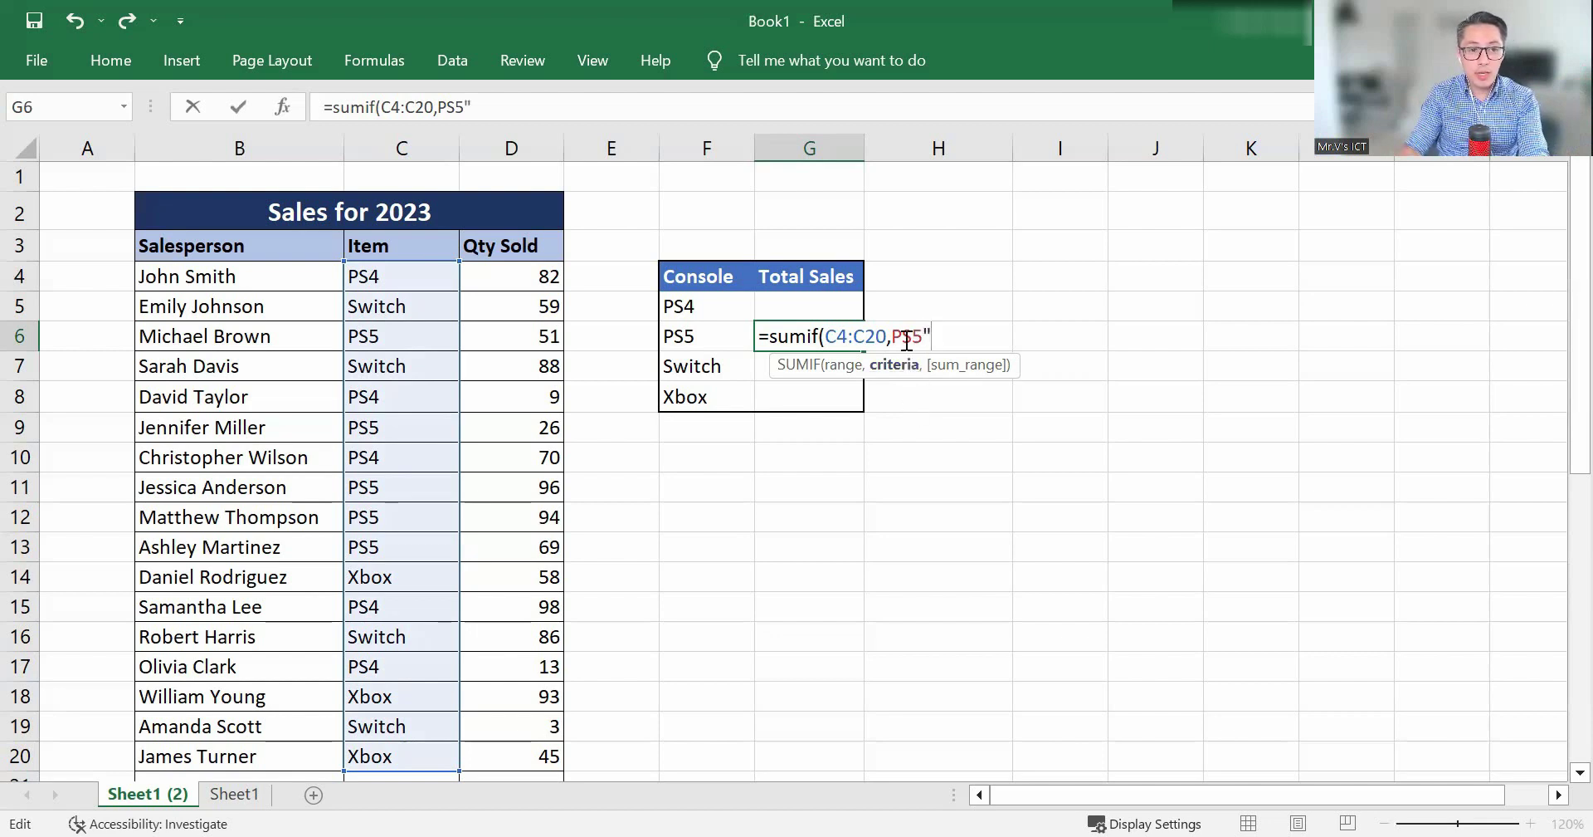
left_click(893, 336)
type("\"")
left_click(947, 336)
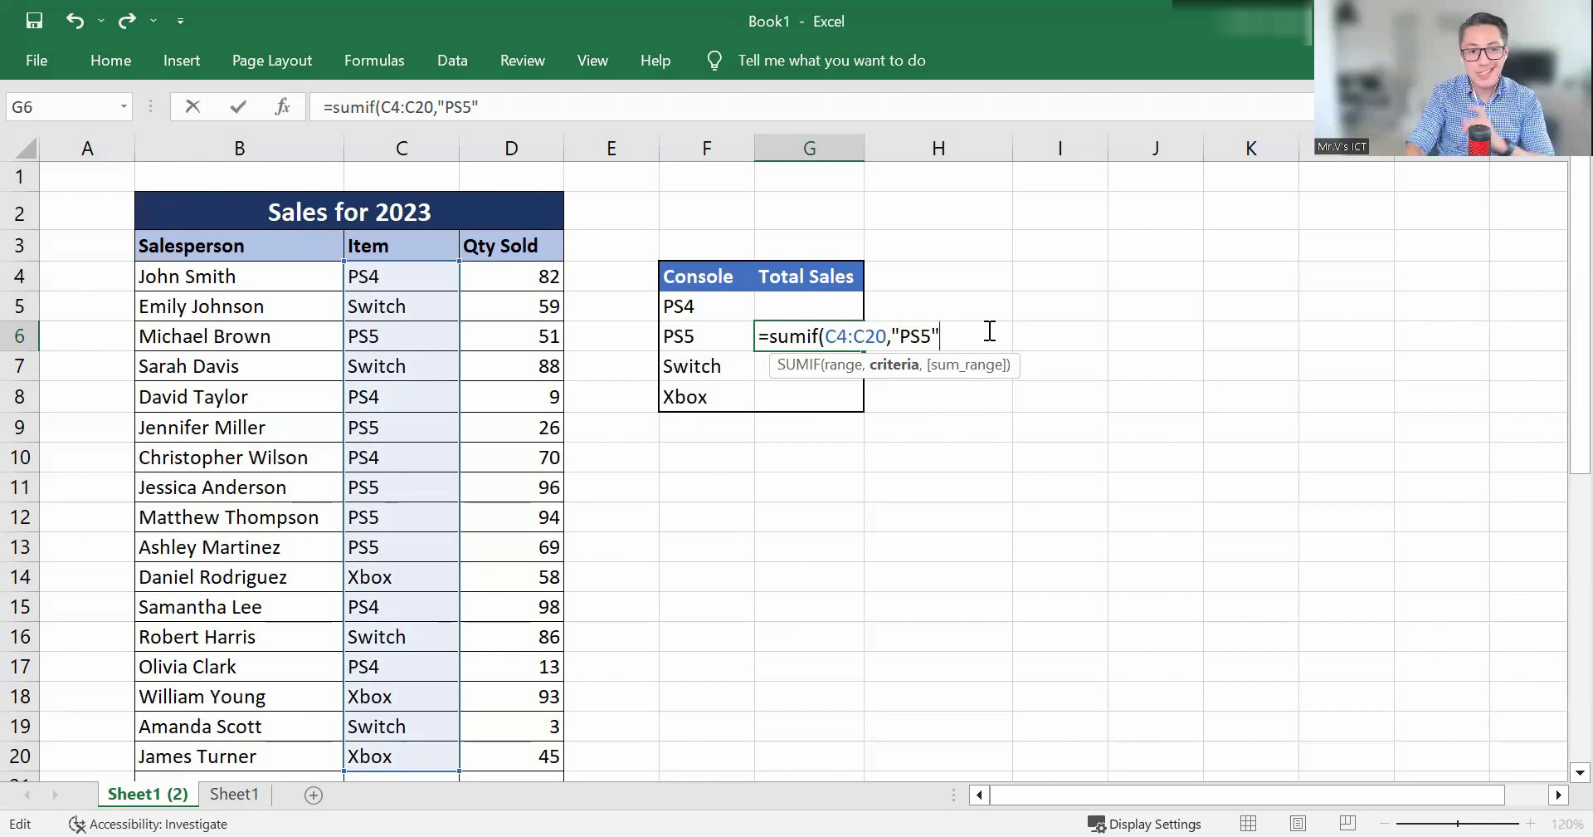
type(",")
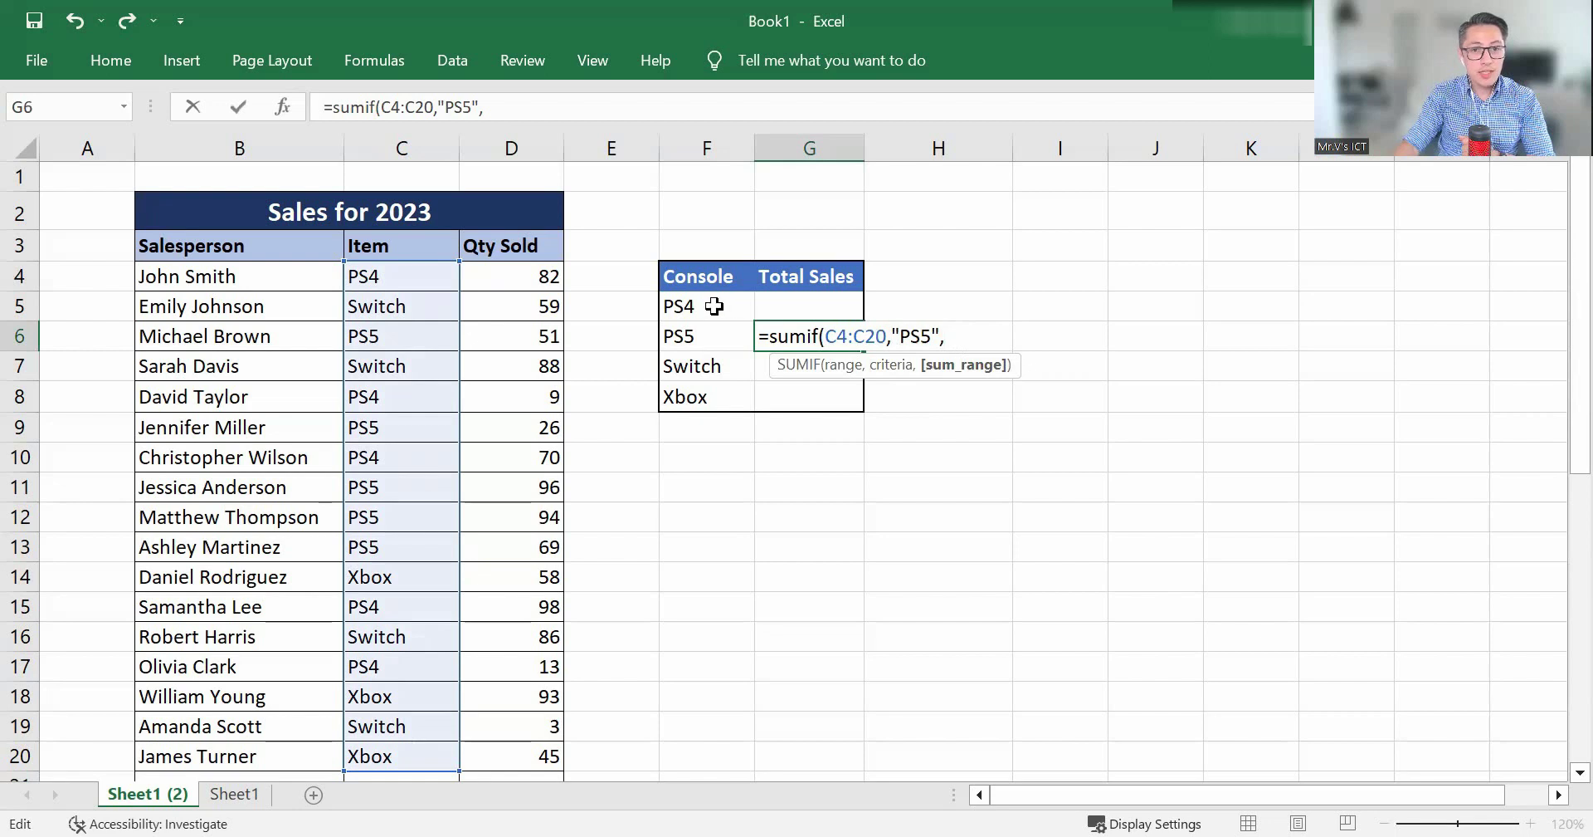
- Add Qty Sold D4:D20 as the sum range and commit, giving 336
left_click_drag(541, 274, 541, 318)
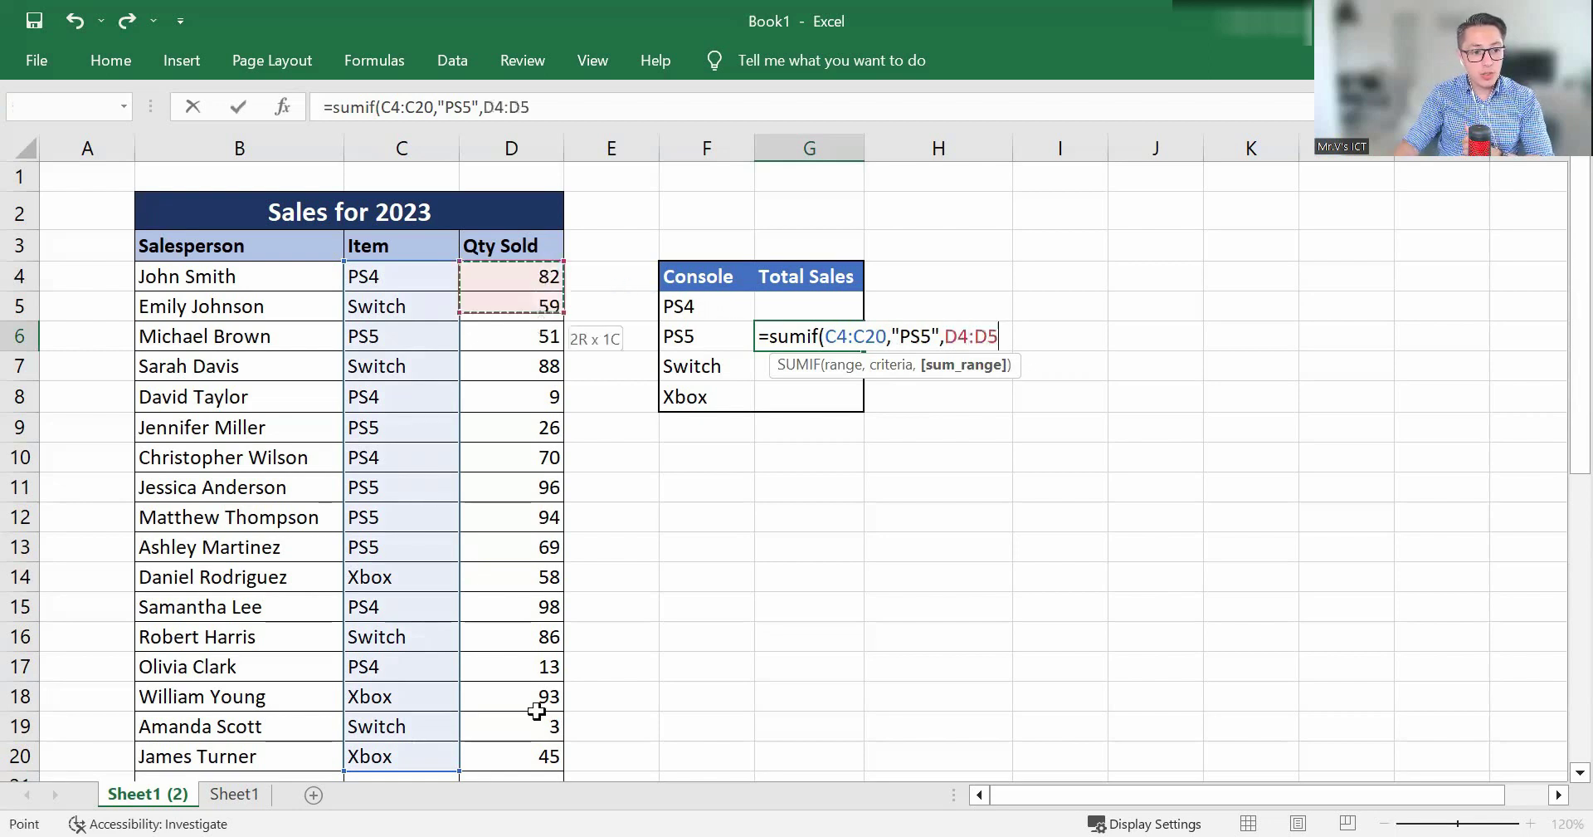
left_click_drag(538, 752, 532, 743)
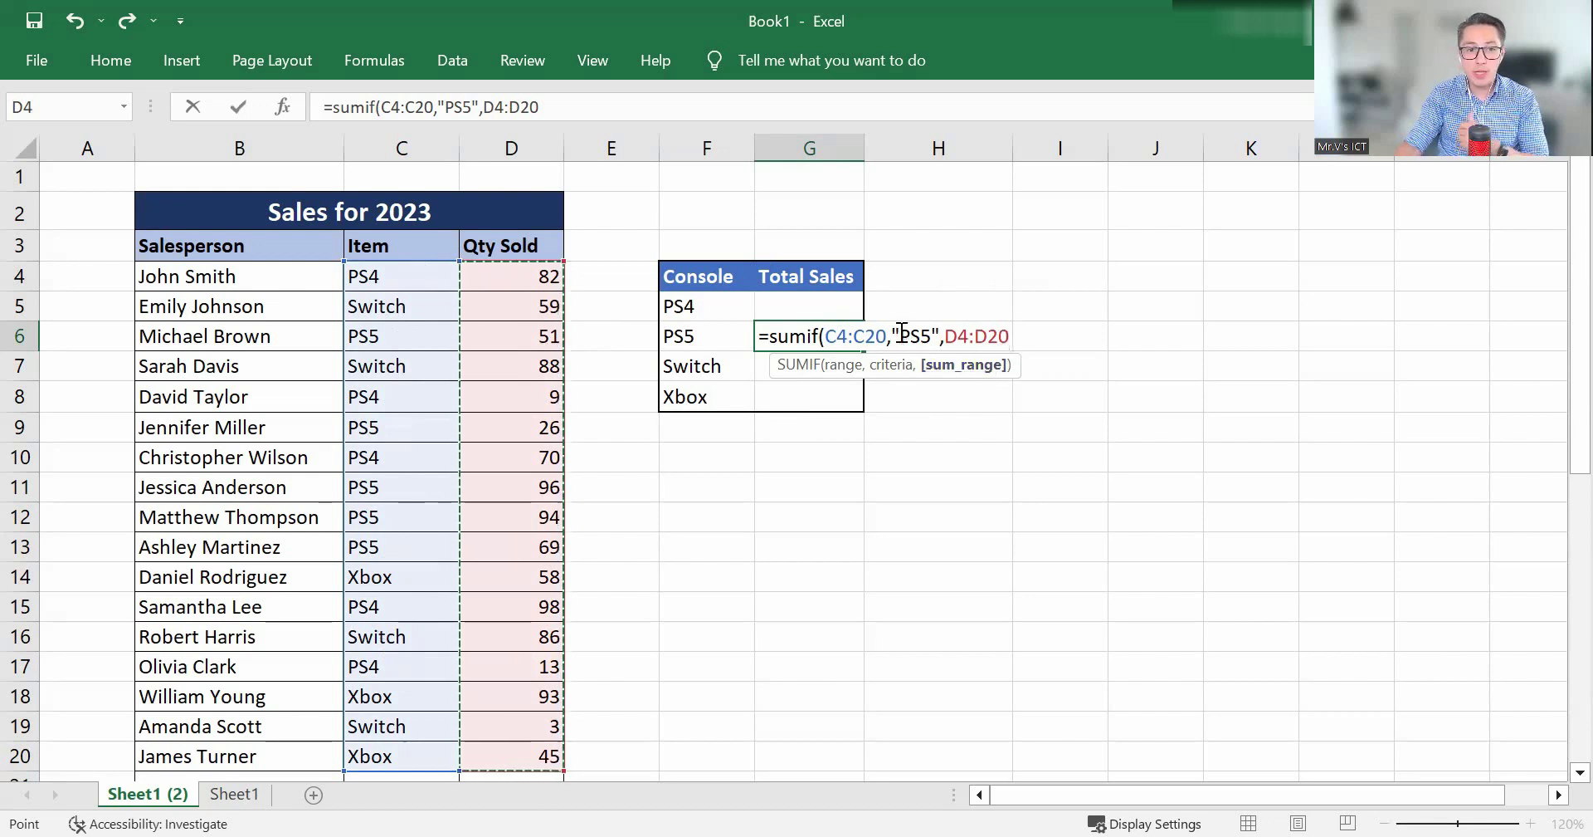
type(")")
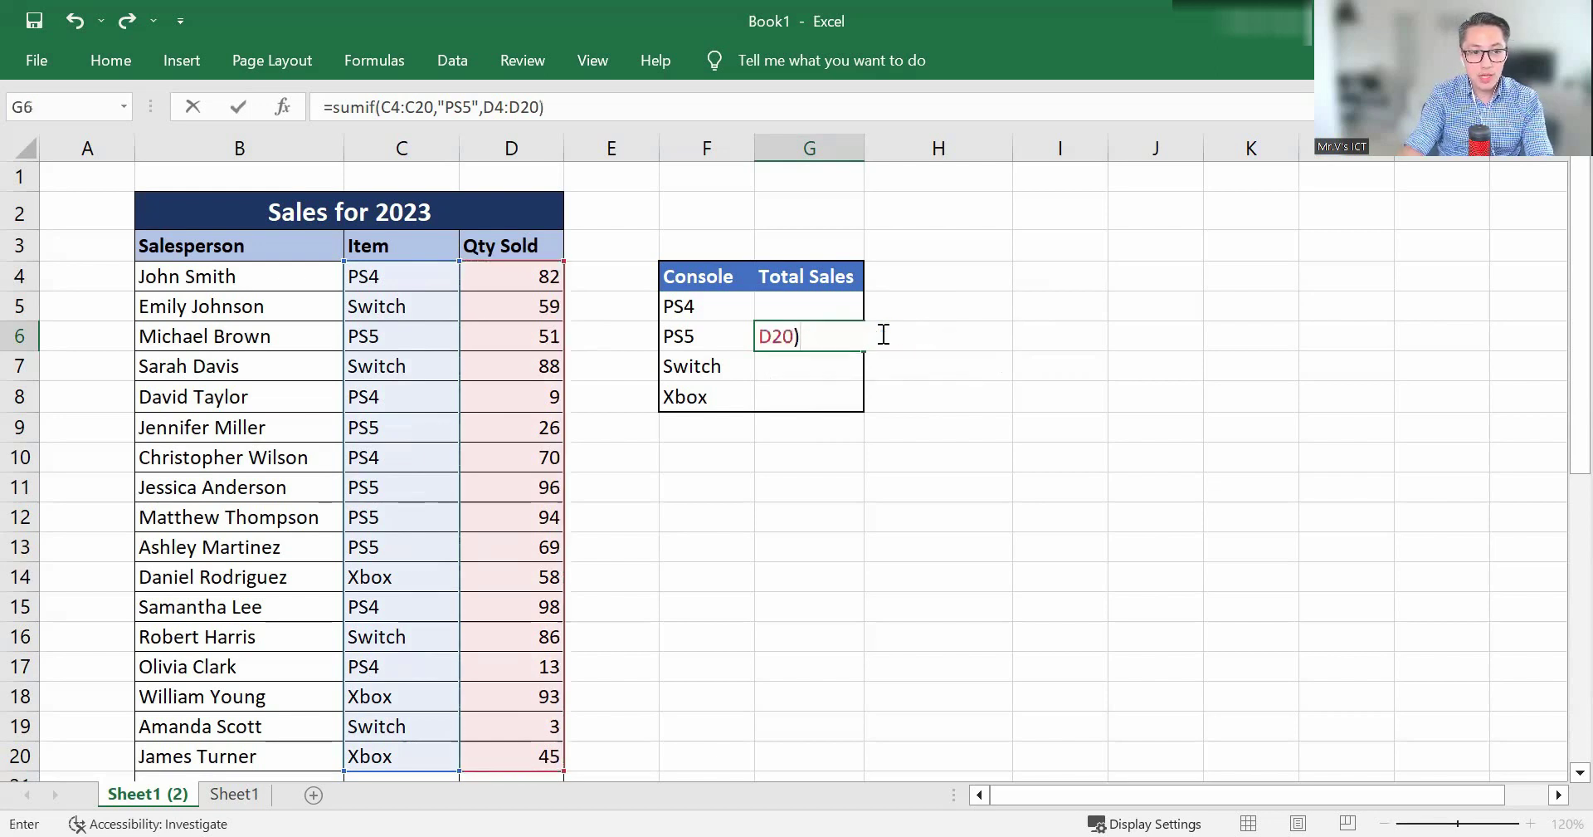
key("Return")
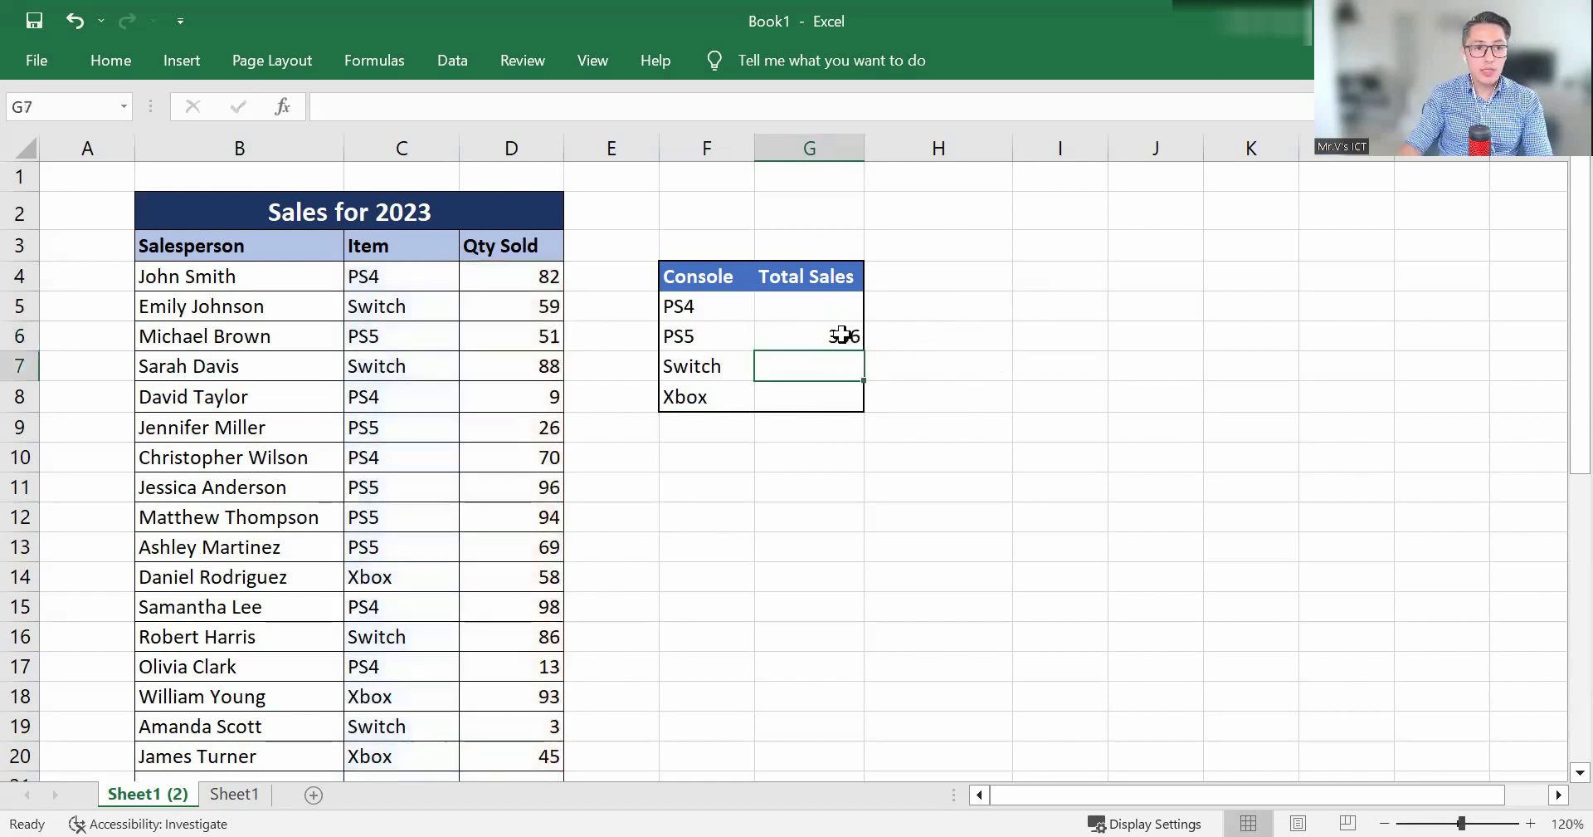
- Reopen the PS5 formula and erase its arguments back to =SUMIF(
left_click(840, 334)
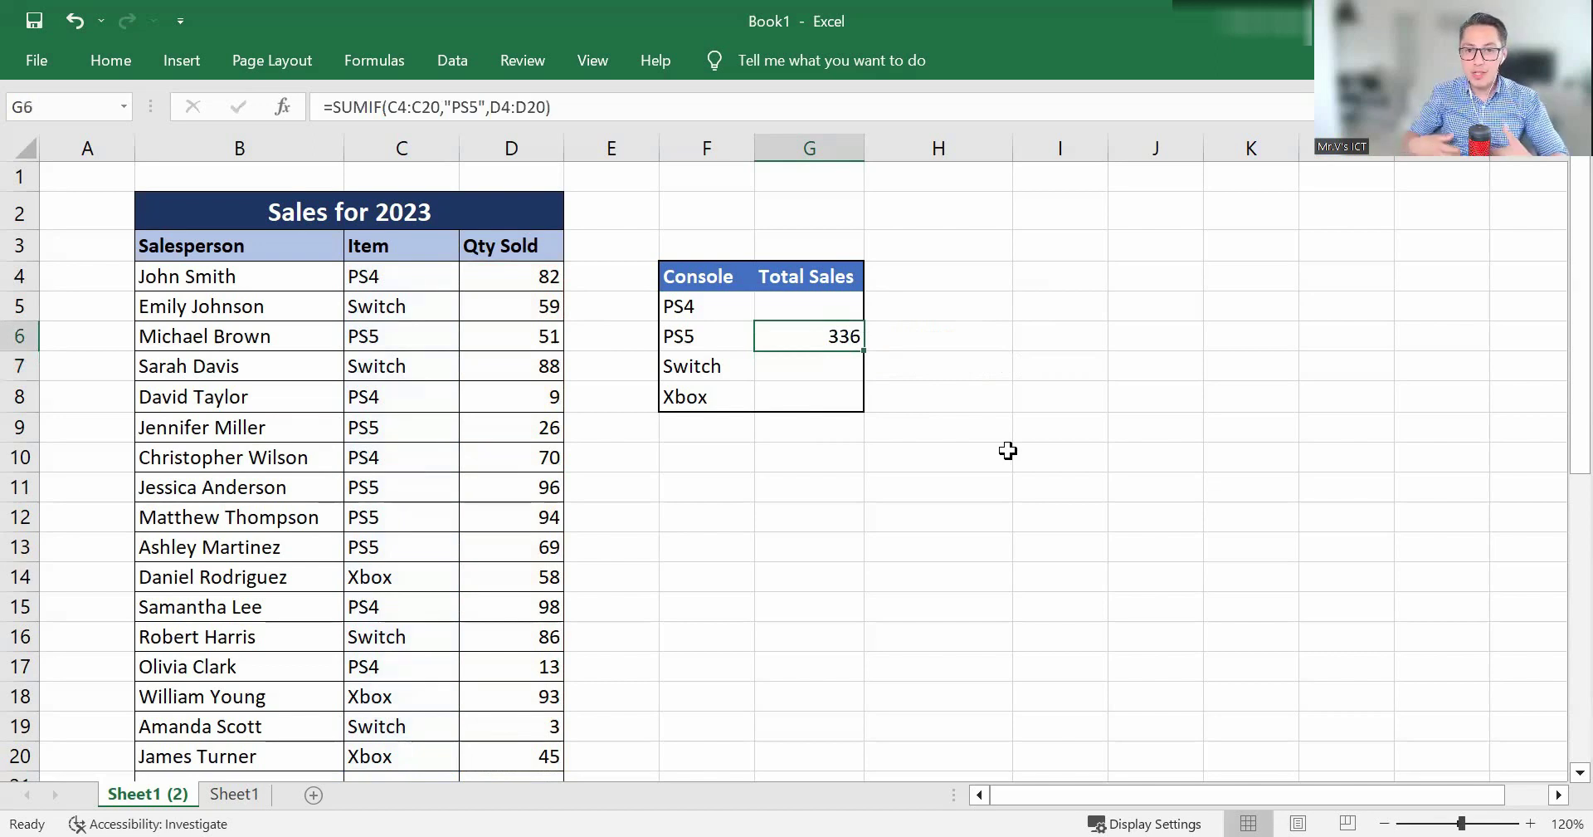
double_click(843, 336)
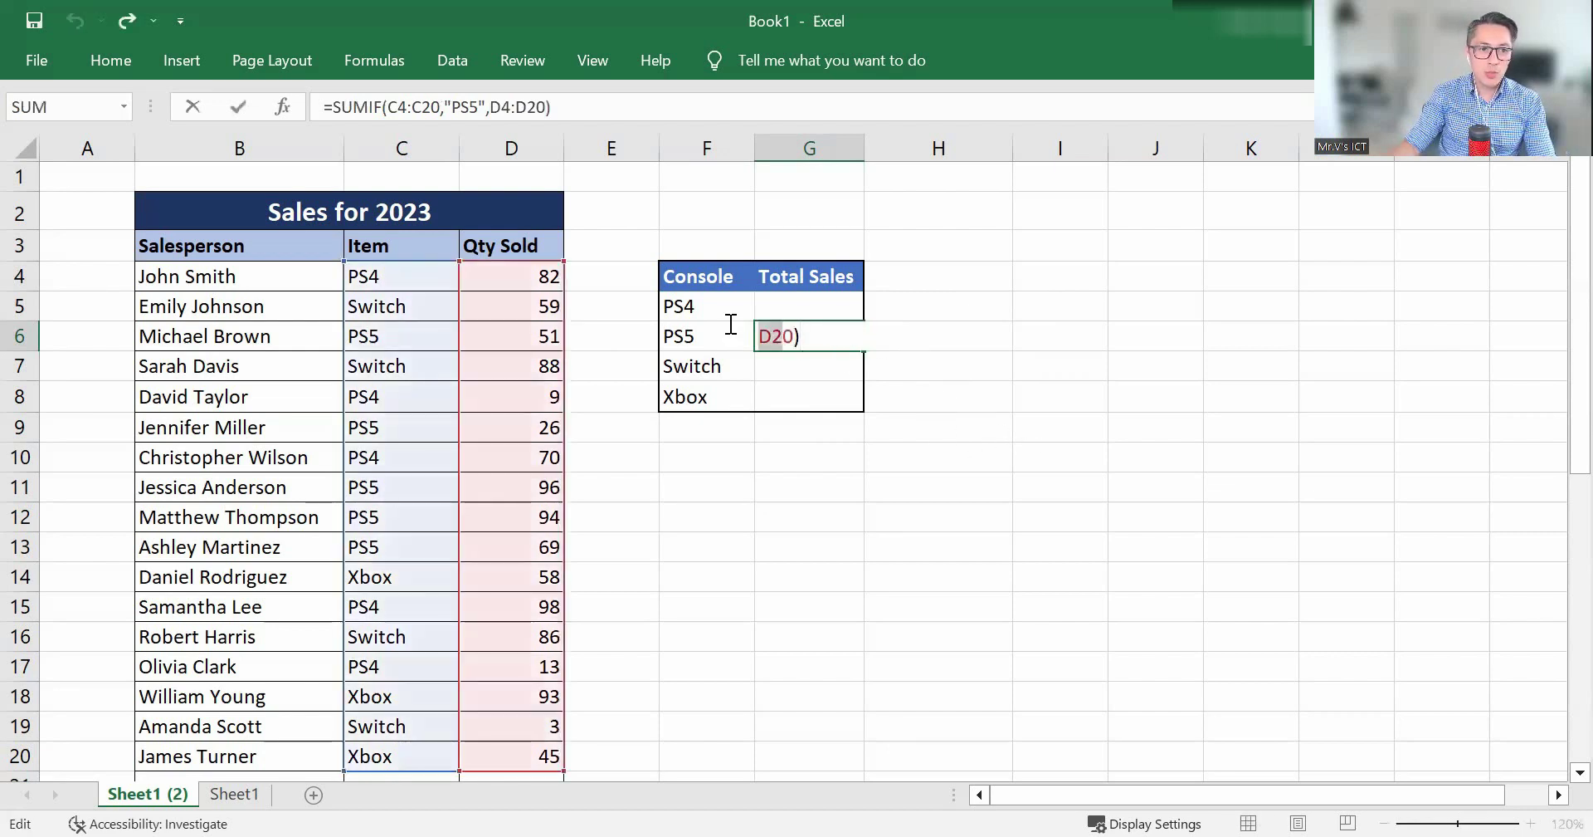
left_click(788, 332)
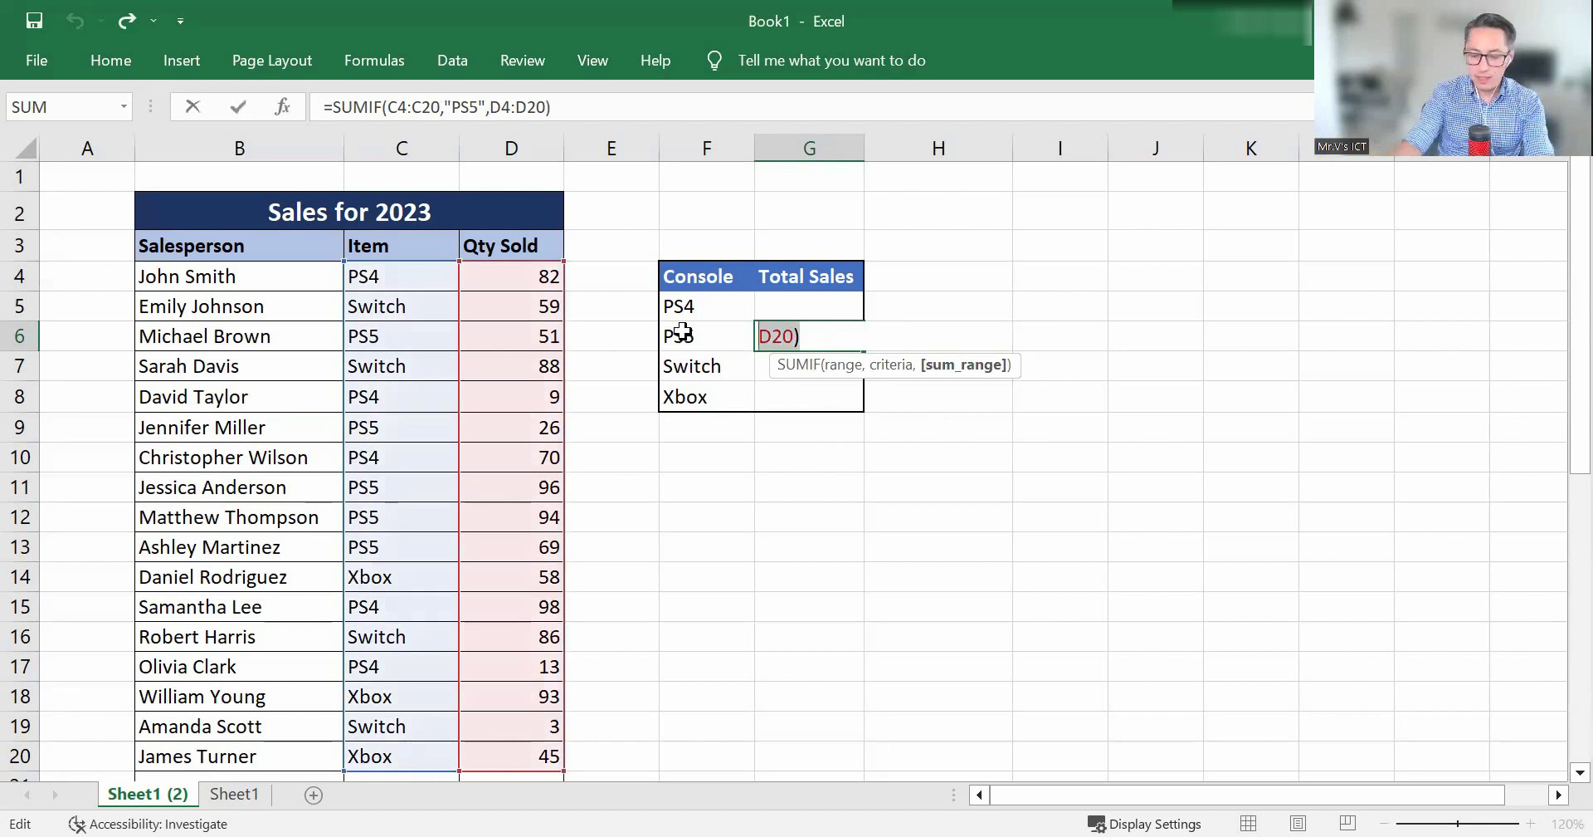
key("BackSpace")
key("BackSpace")
key("BackSpace")
key("BackSpace")
key("BackSpace")
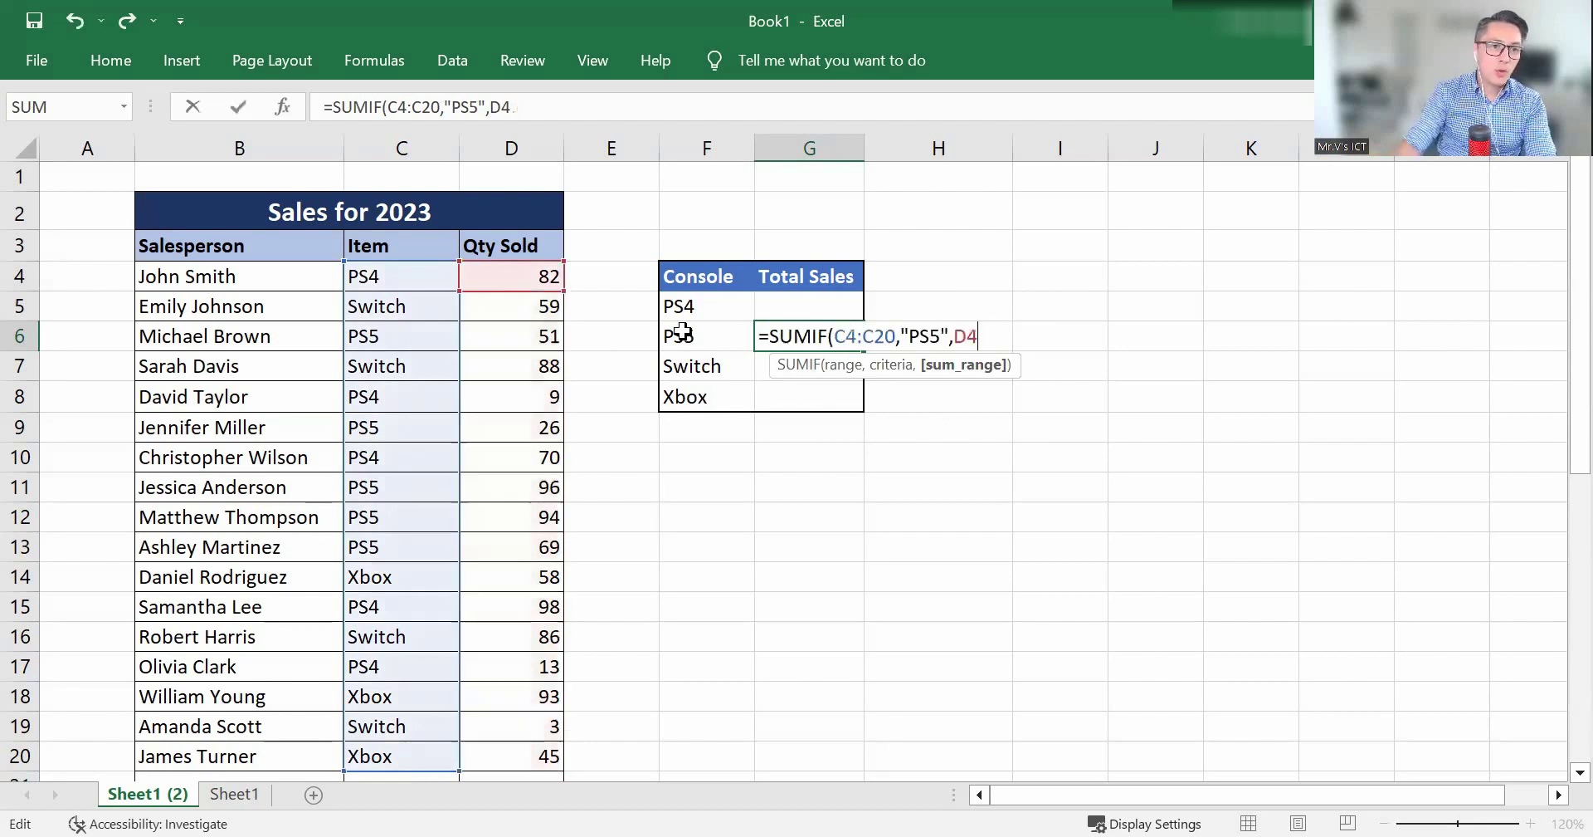
key("BackSpace")
key("BackSpace")
key("BackSpace")
key("BackSpace")
key("BackSpace")
key("BackSpace")
key("BackSpace")
key("BackSpace")
key("BackSpace")
key("BackSpace")
key("BackSpace")
key("BackSpace")
key("BackSpace")
key("BackSpace")
key("BackSpace")
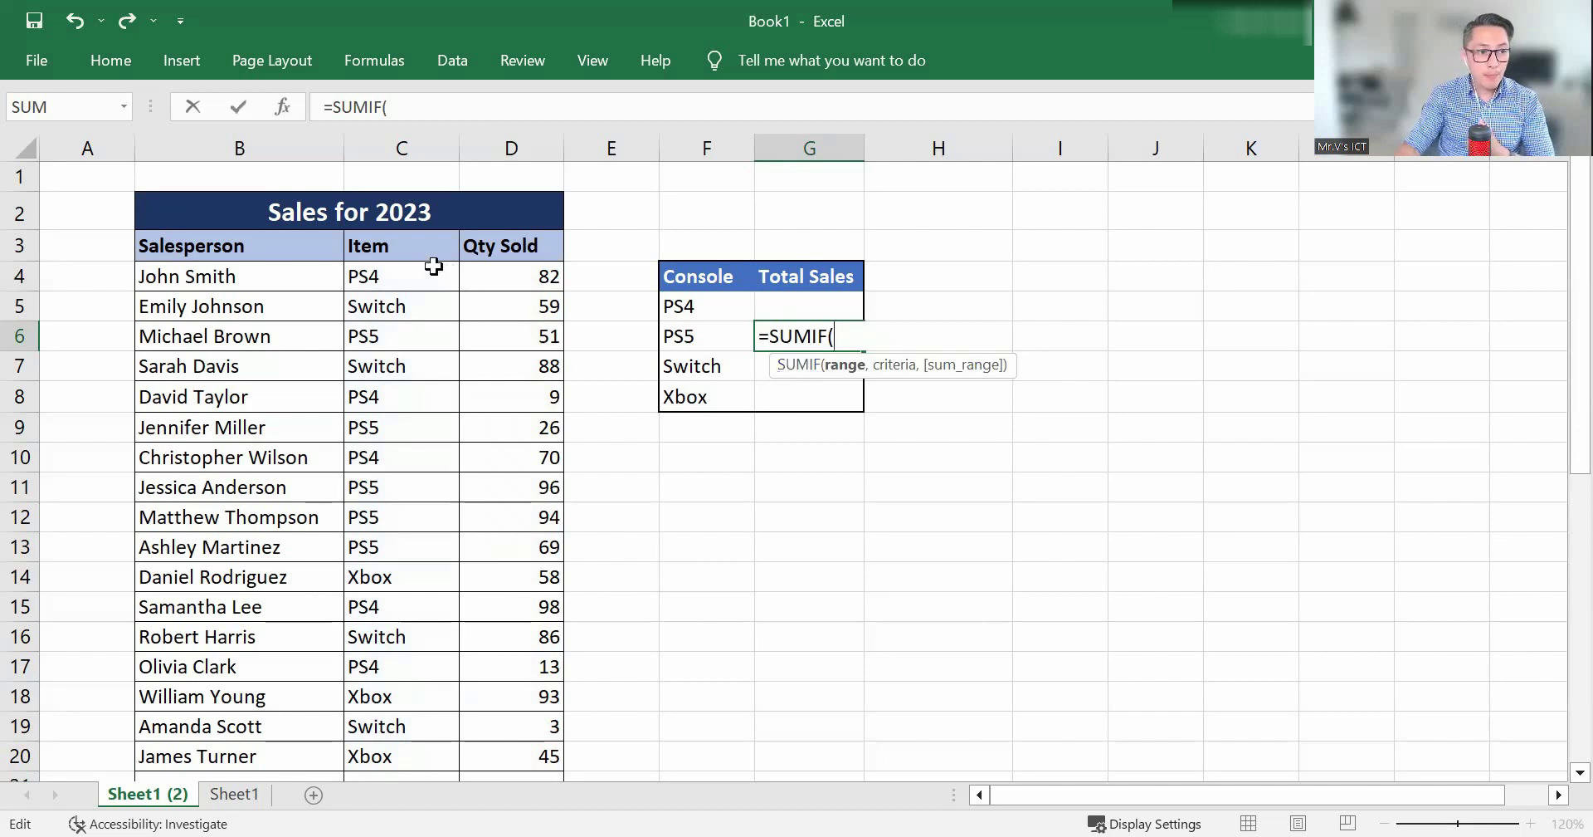
- Rebuild it as =SUMIF(C4:C20,F6,D4:D20), using cell F6 as the criterion
left_click_drag(429, 271, 413, 747)
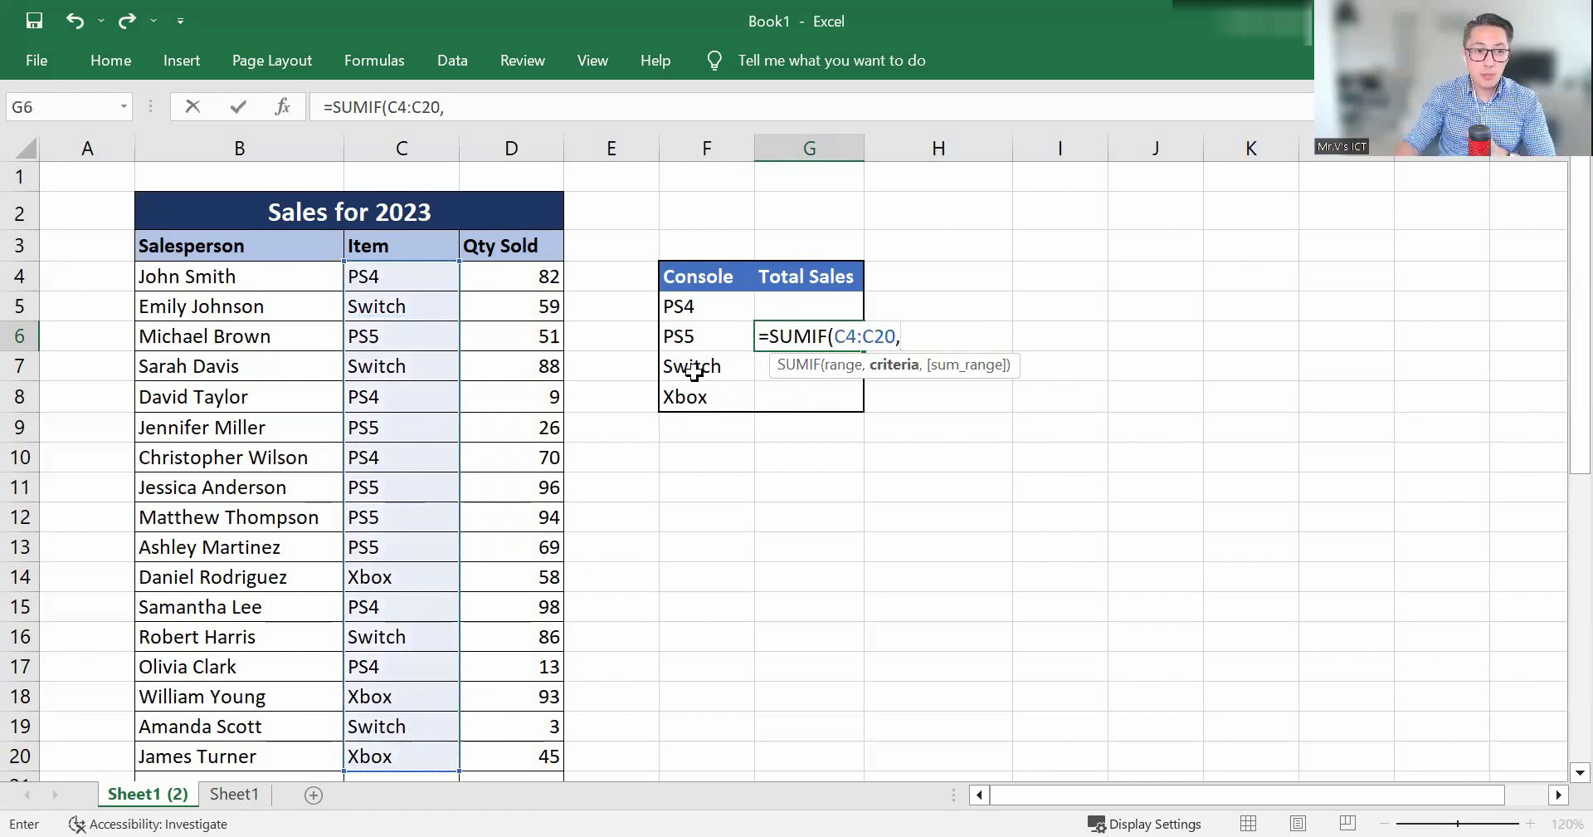
left_click(693, 336)
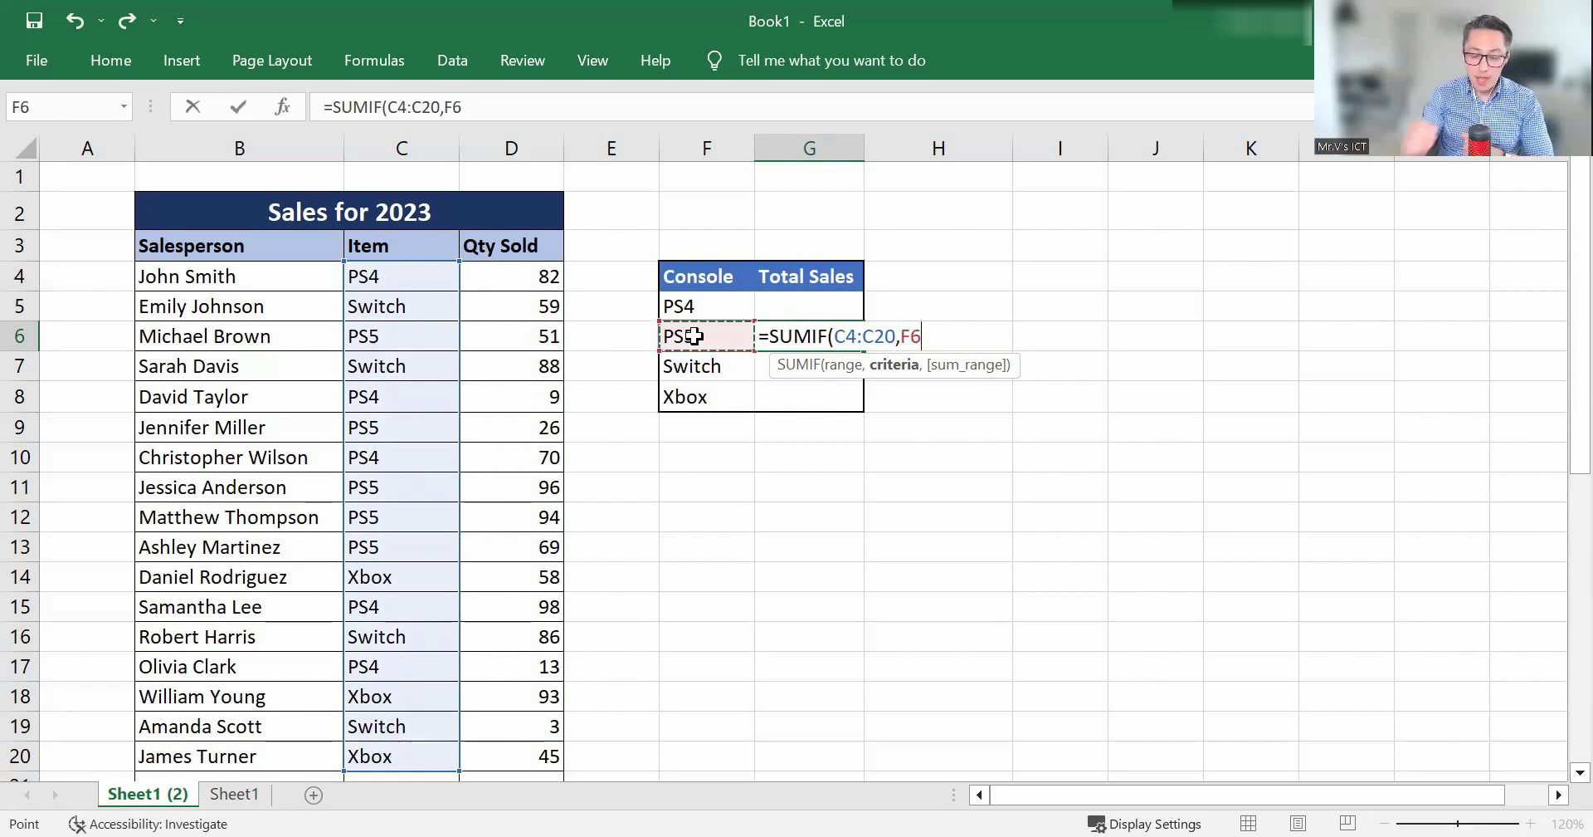
type(",")
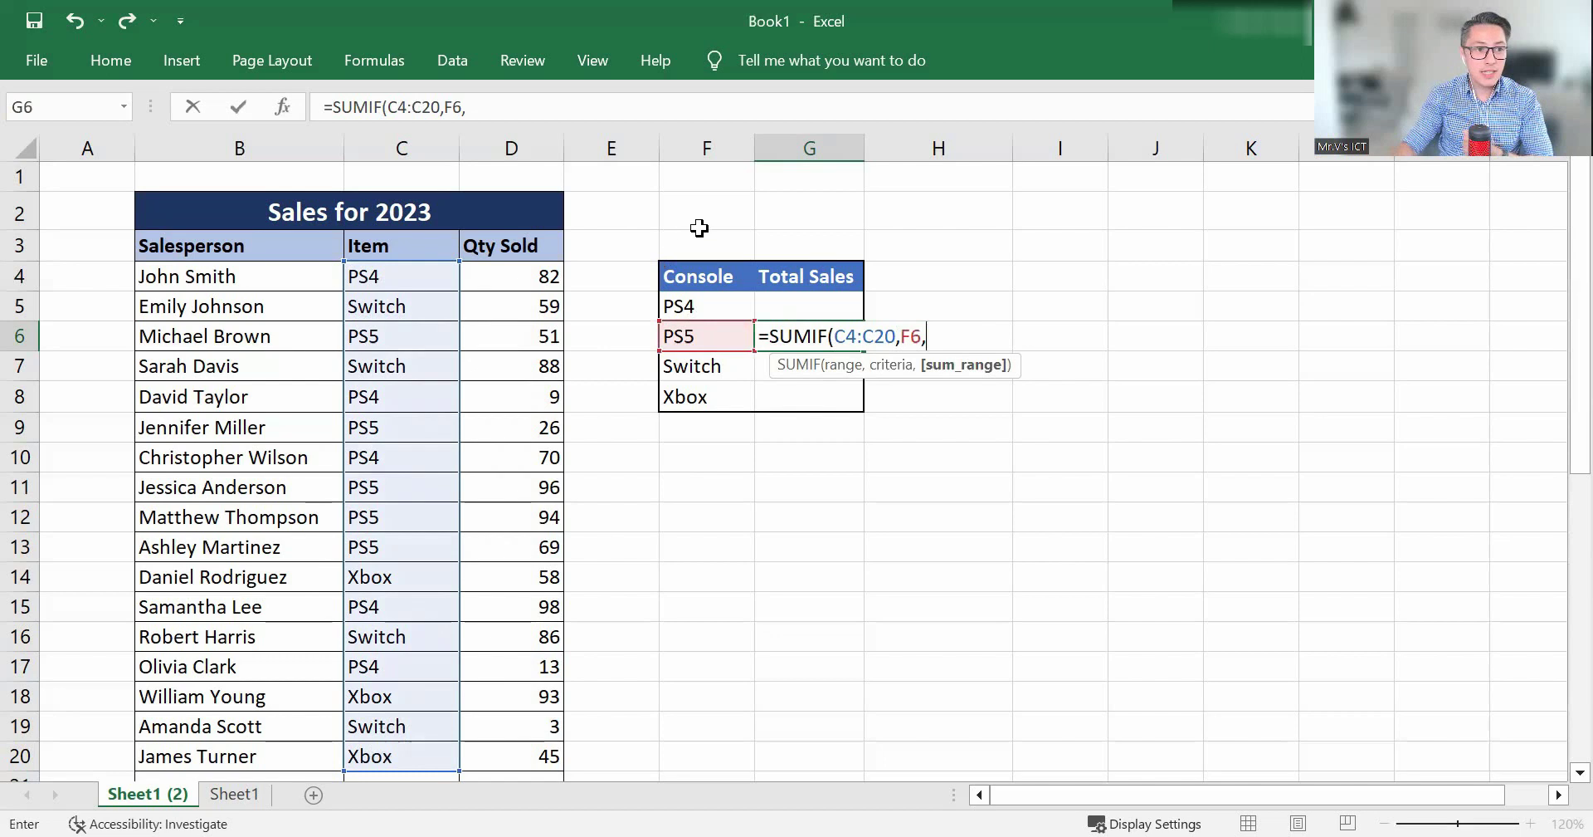
left_click(530, 277)
left_click_drag(530, 277, 523, 322)
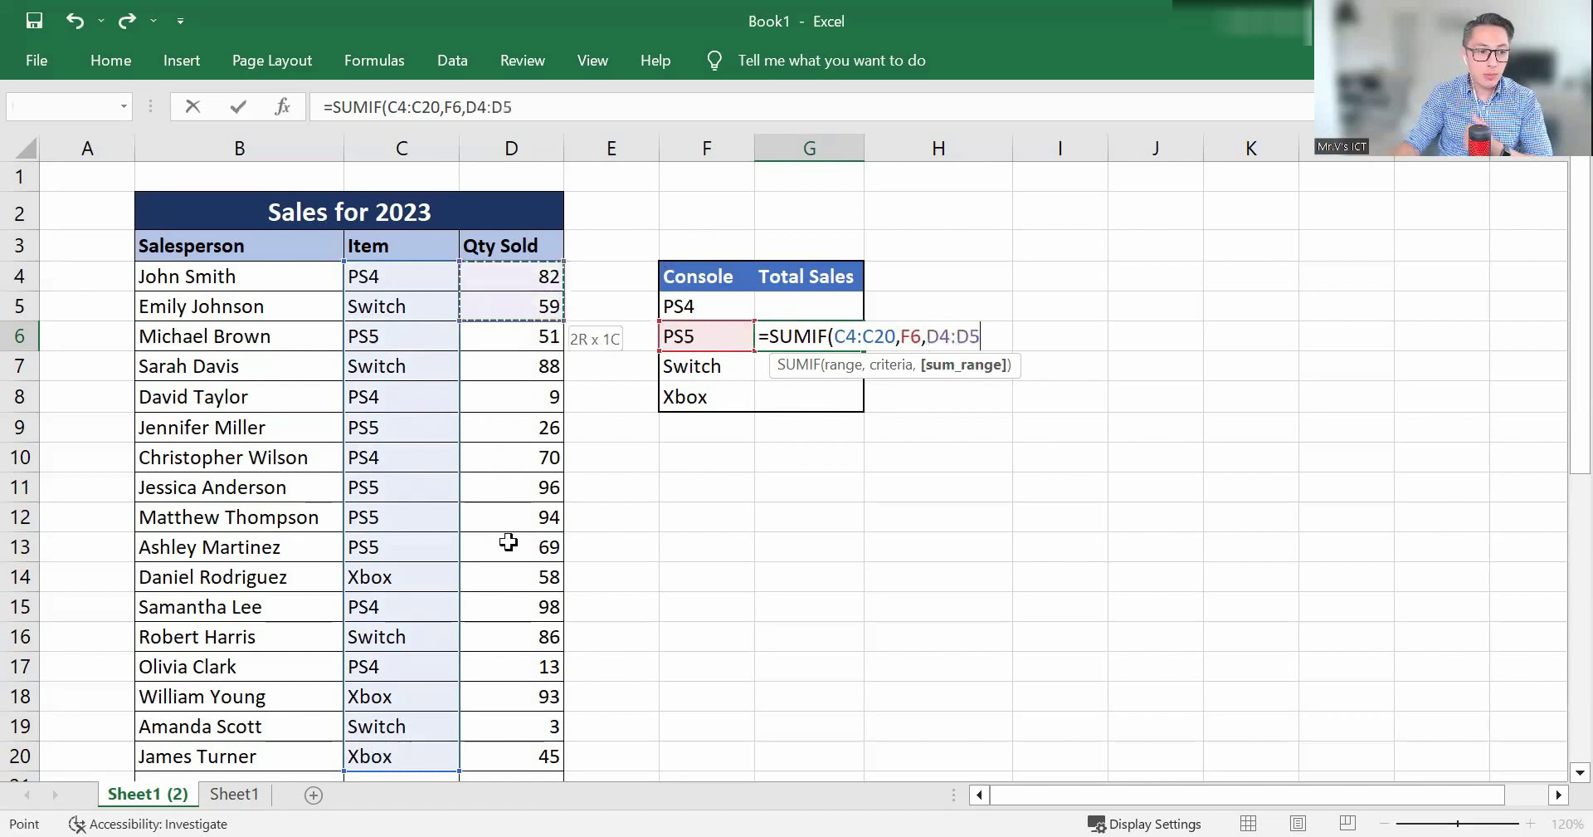
left_click_drag(524, 746, 526, 749)
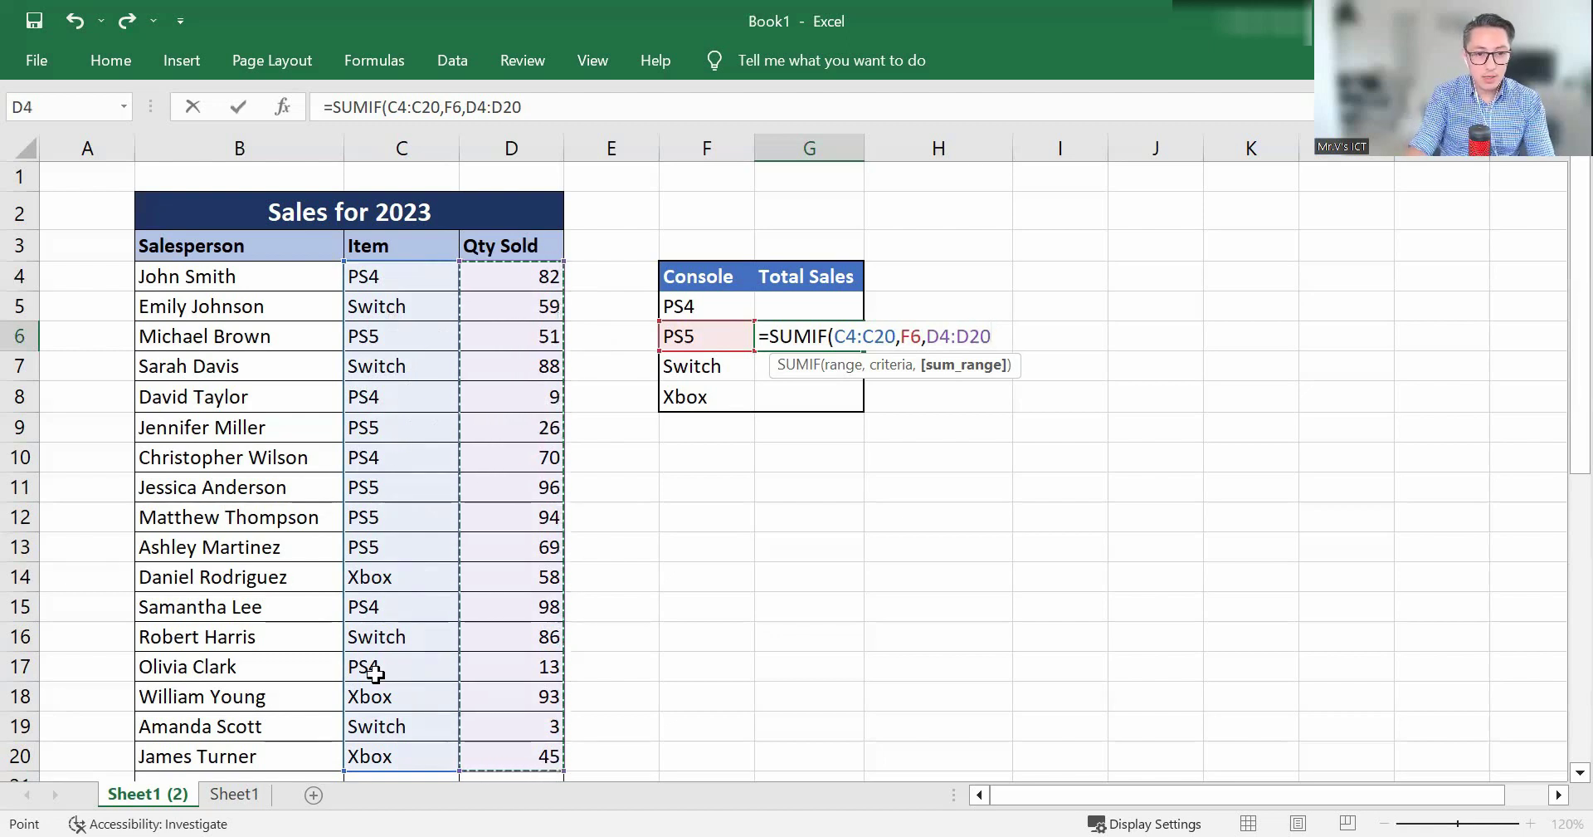
key("Return")
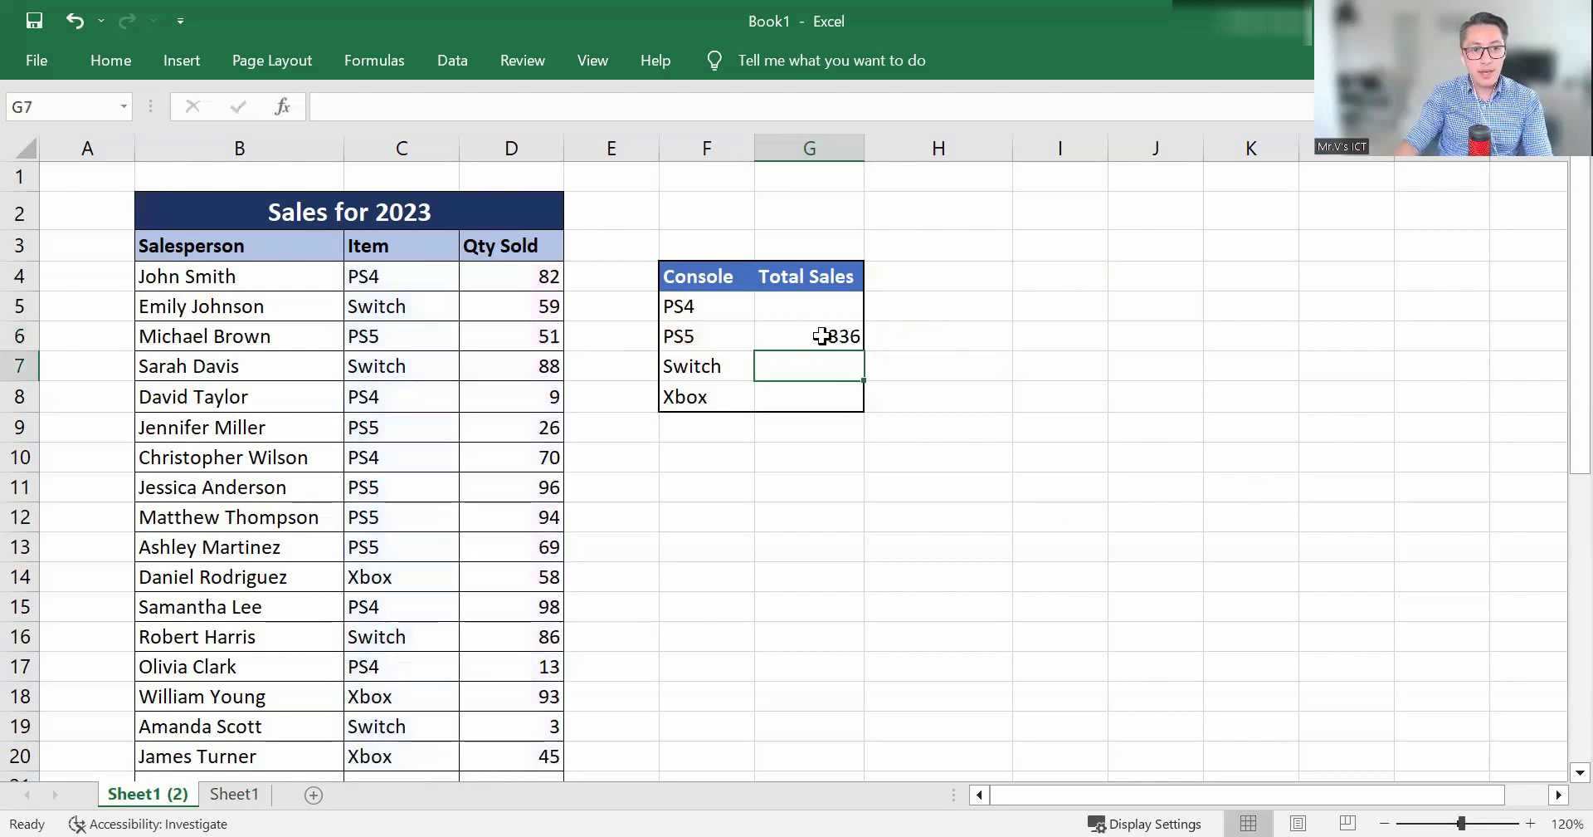
- Reopen G6's formula to inspect its references, highlighting C4:C20 and the following arguments
left_click(834, 342)
double_click(818, 338)
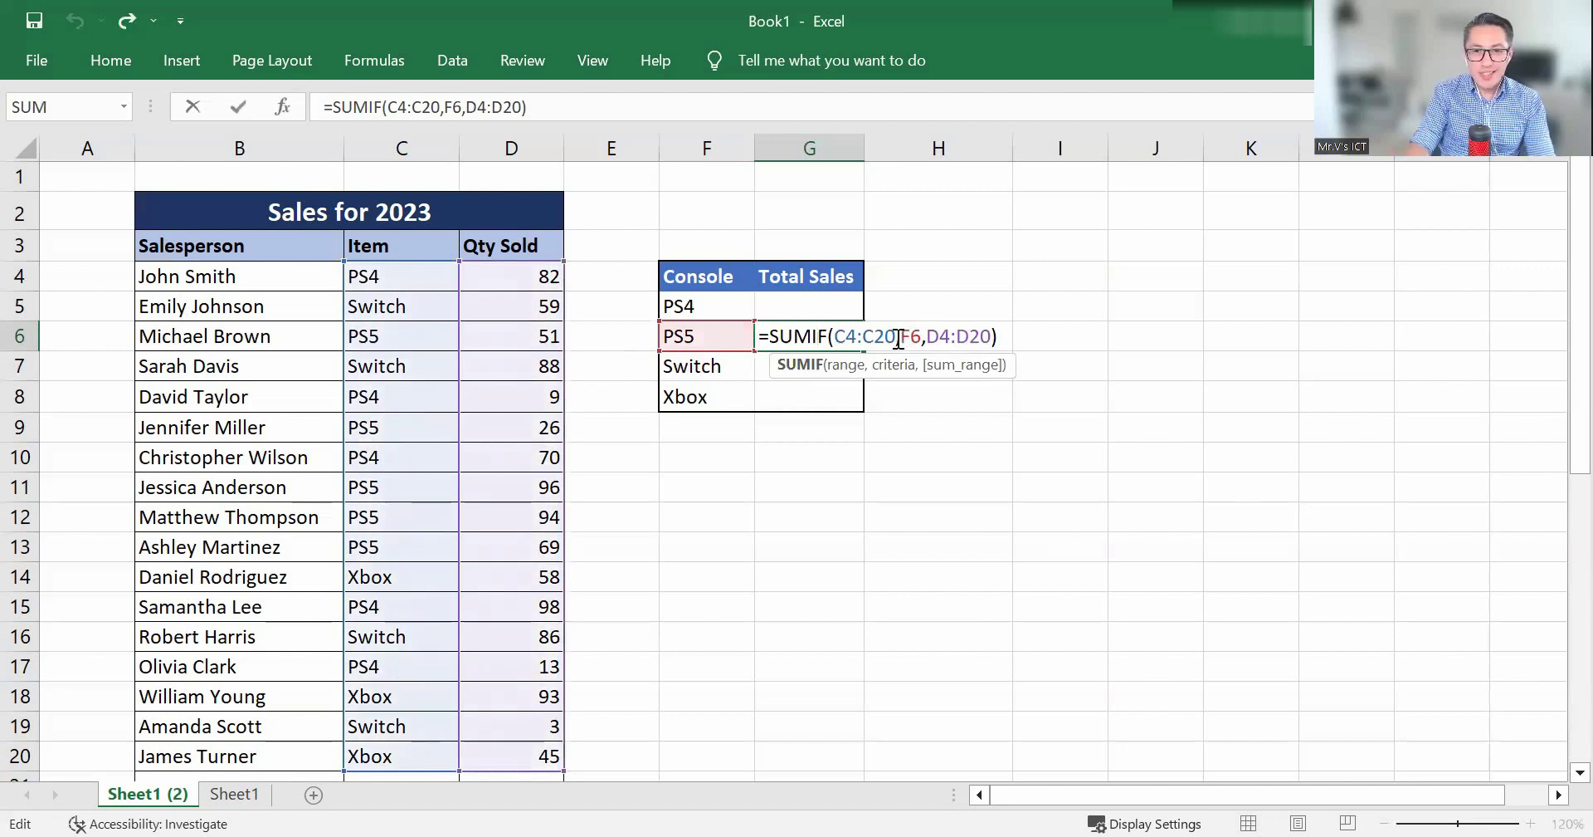
key("Return")
left_click(810, 341)
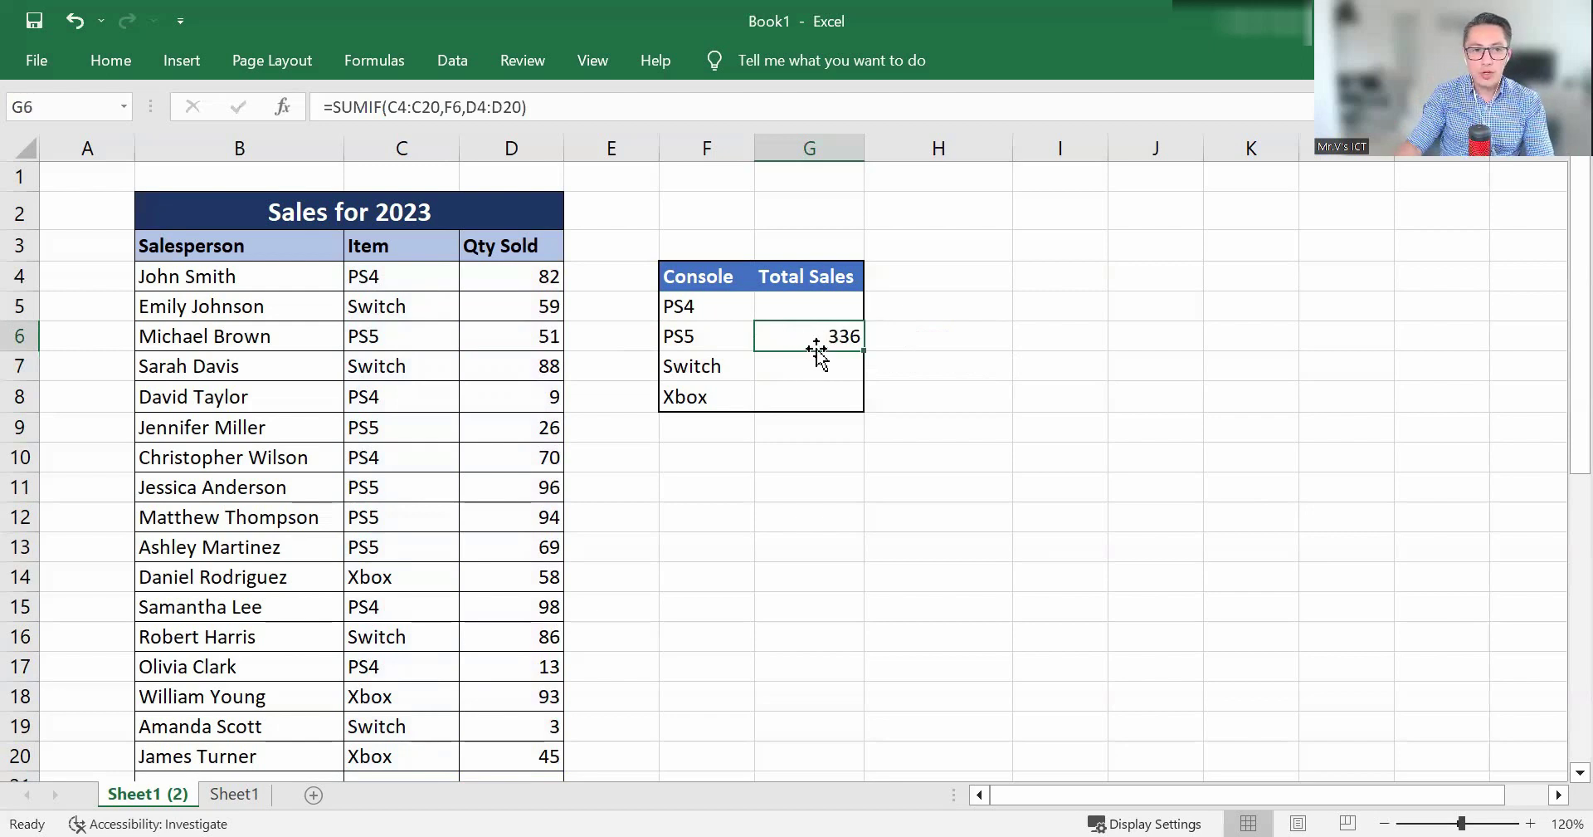
double_click(819, 333)
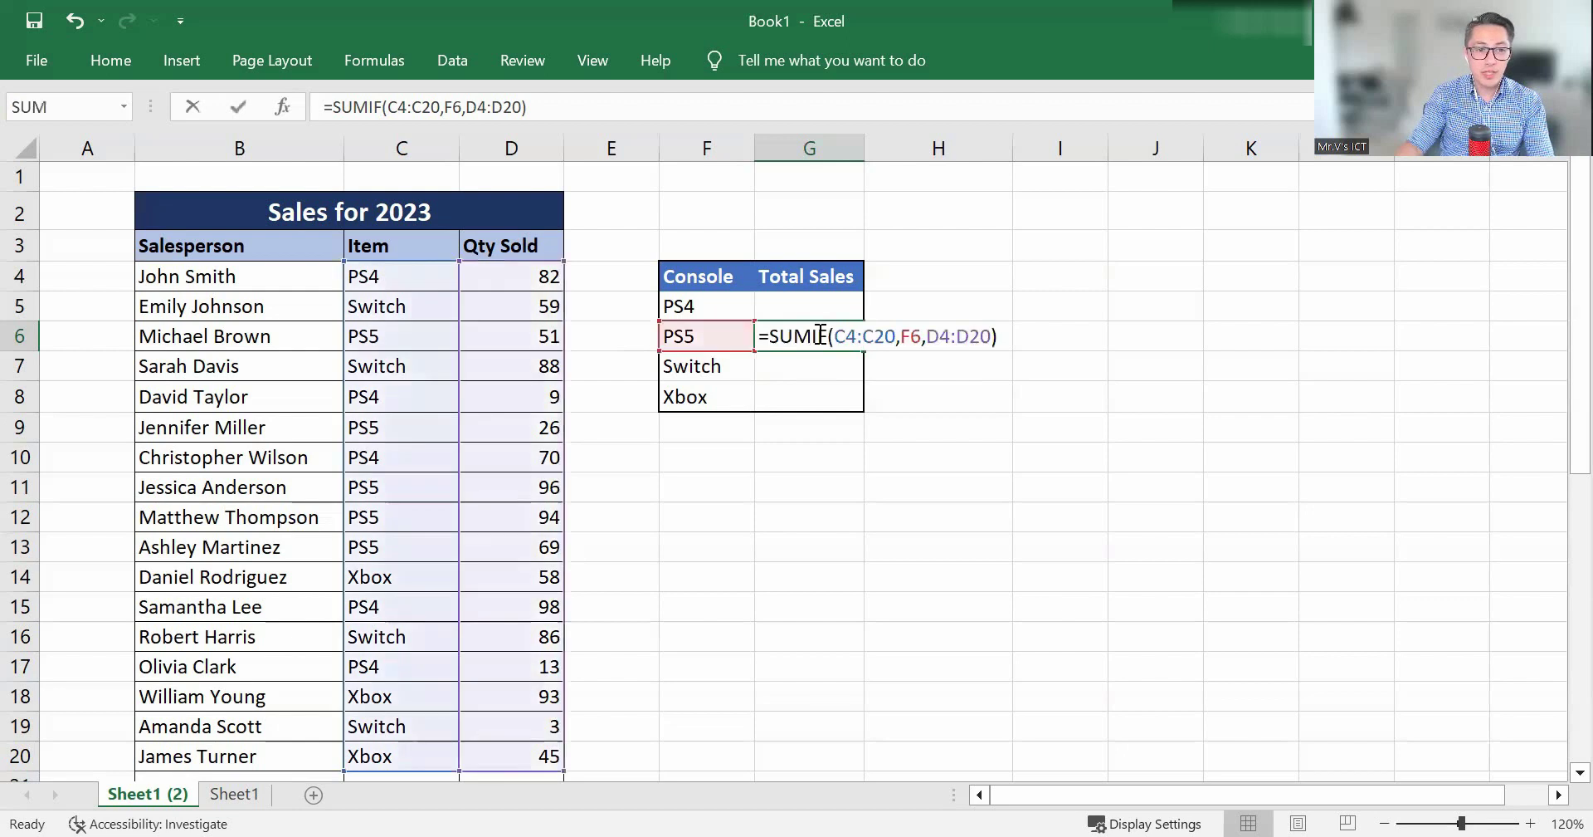
left_click_drag(888, 332, 836, 341)
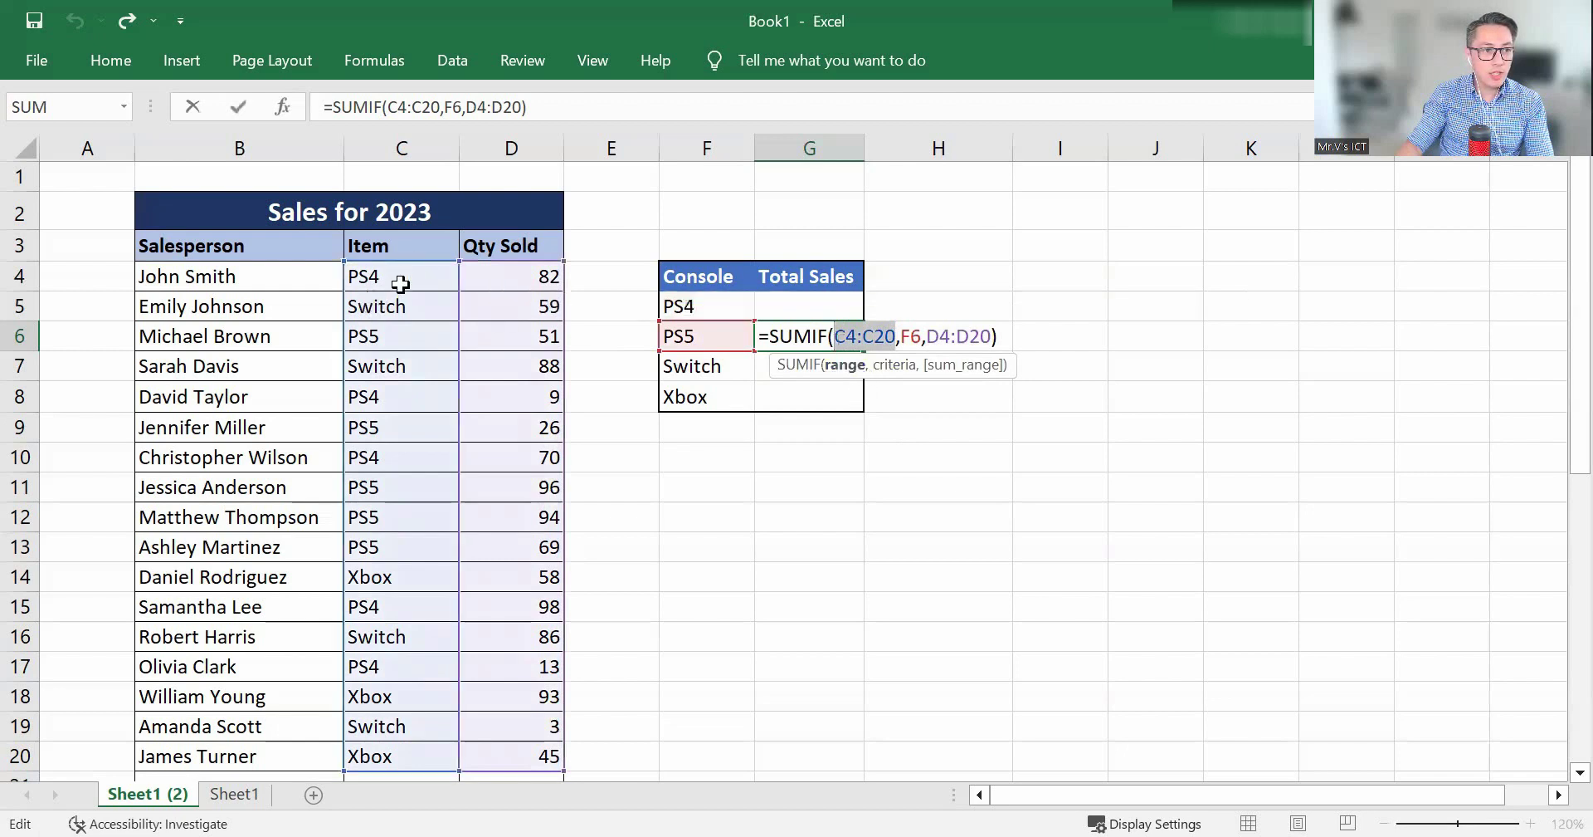
left_click_drag(834, 336, 1003, 355)
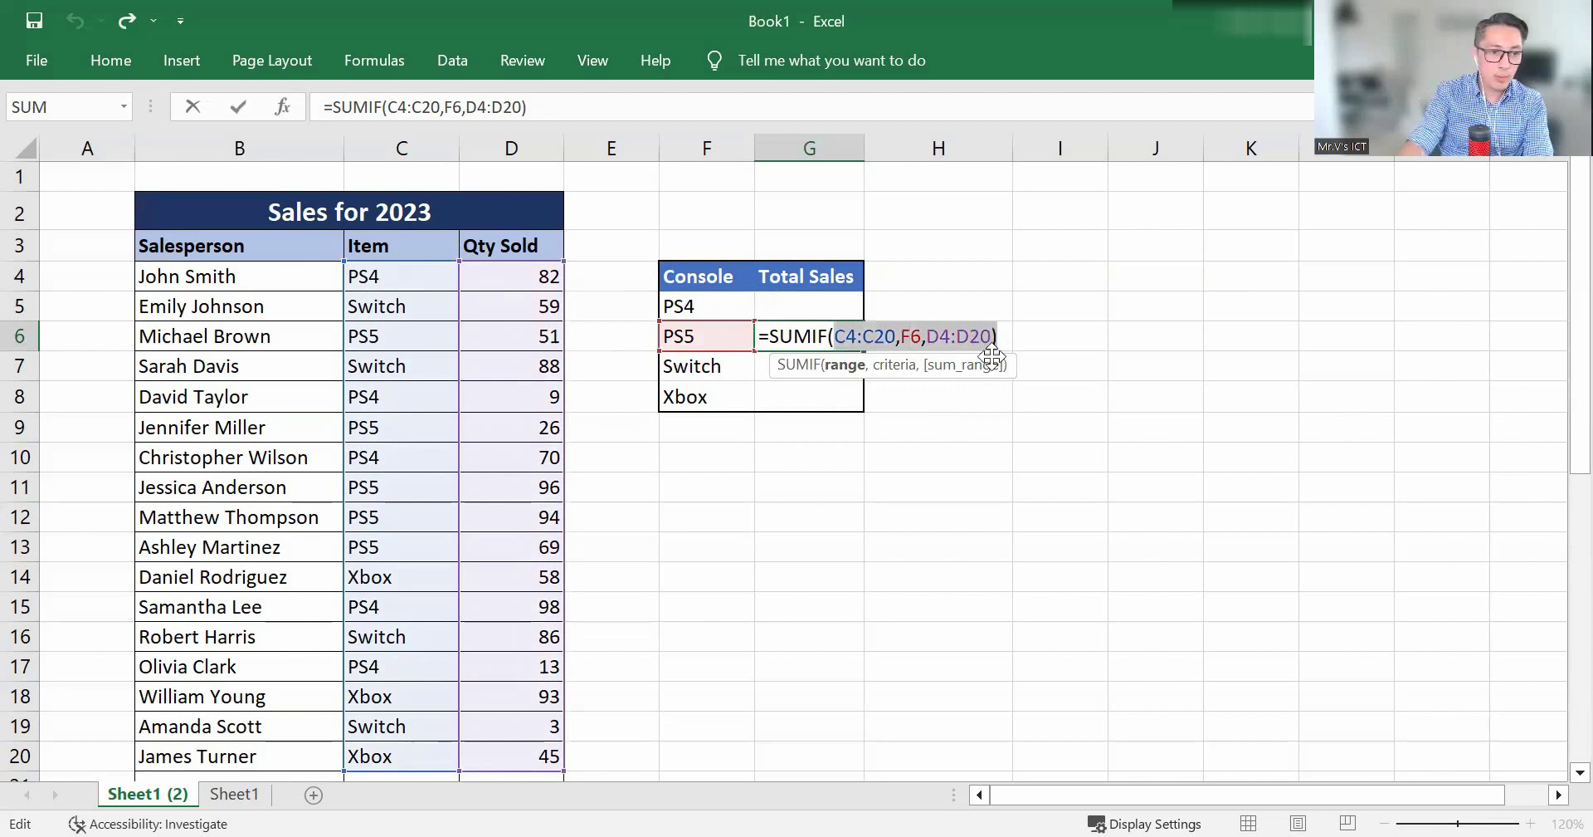
- Discard G6's formula and start =sumif( in G5 with absolute range $C$4:$C$20
key("Escape")
key("Up")
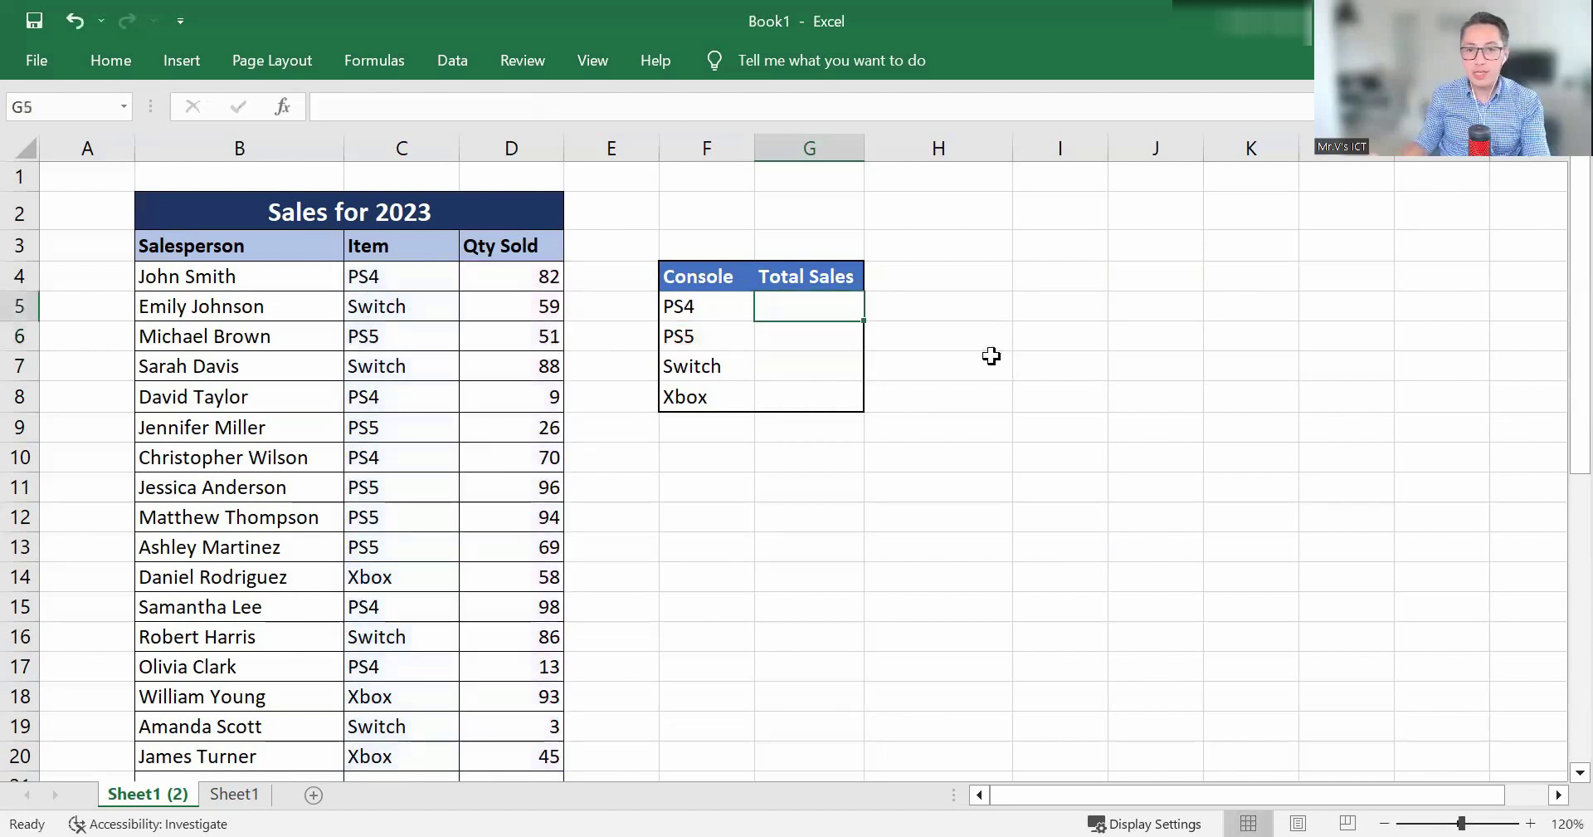
type("=")
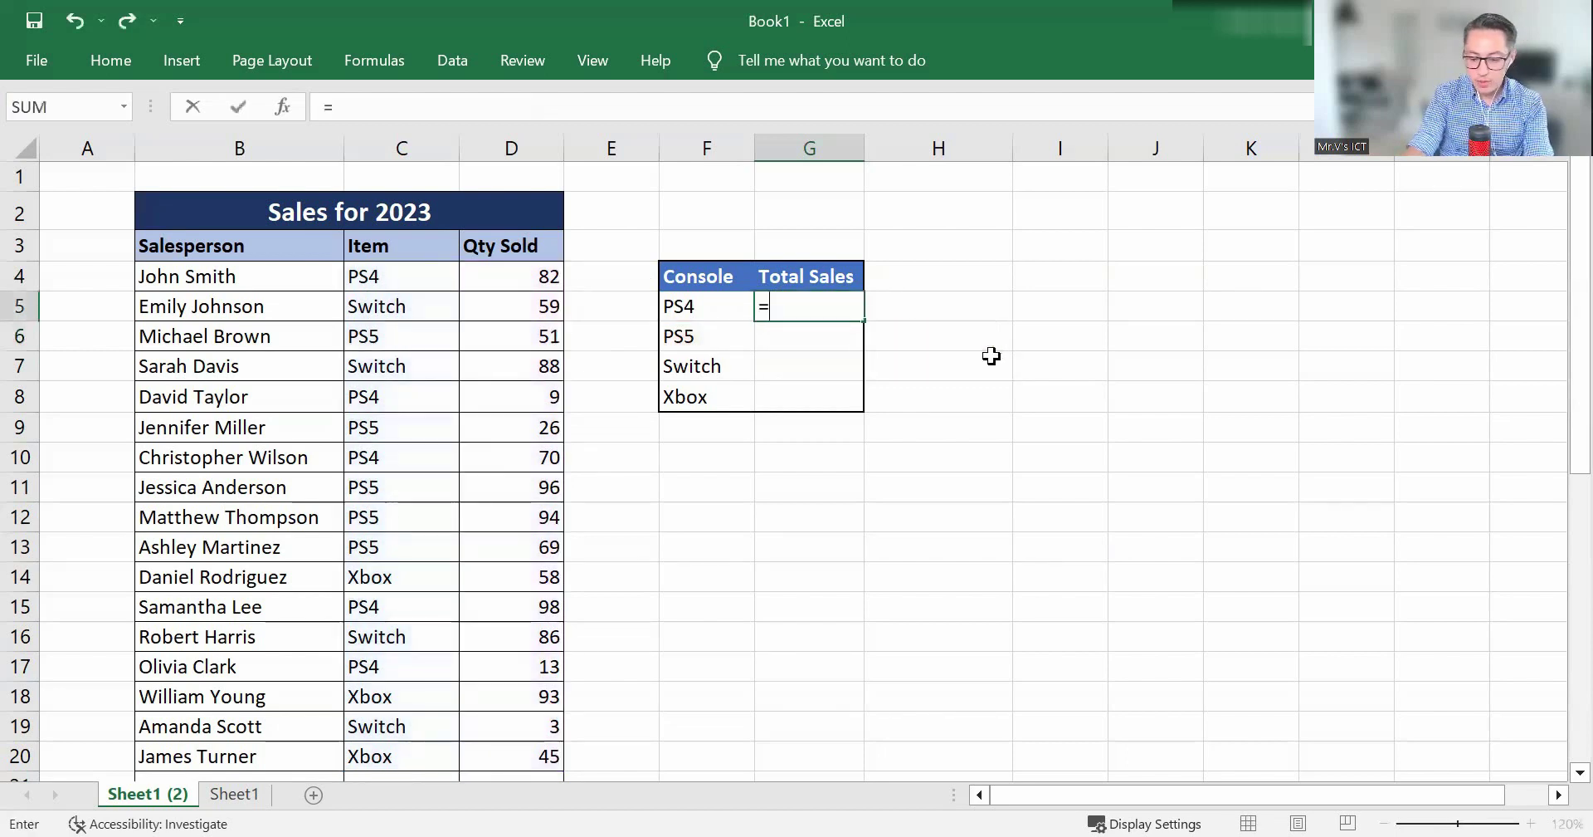
type("sumif(")
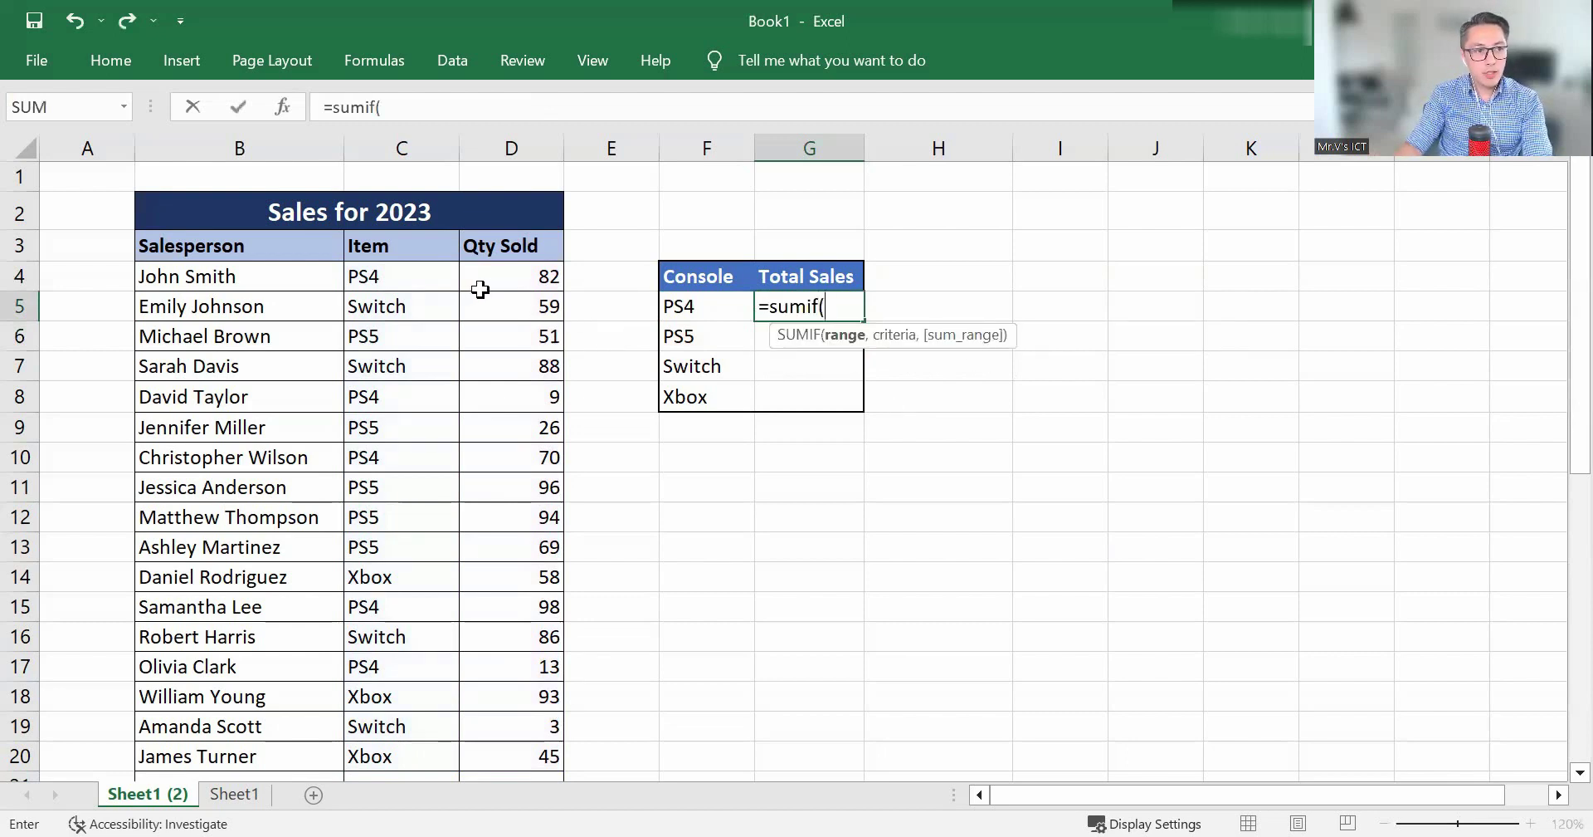
left_click(419, 281)
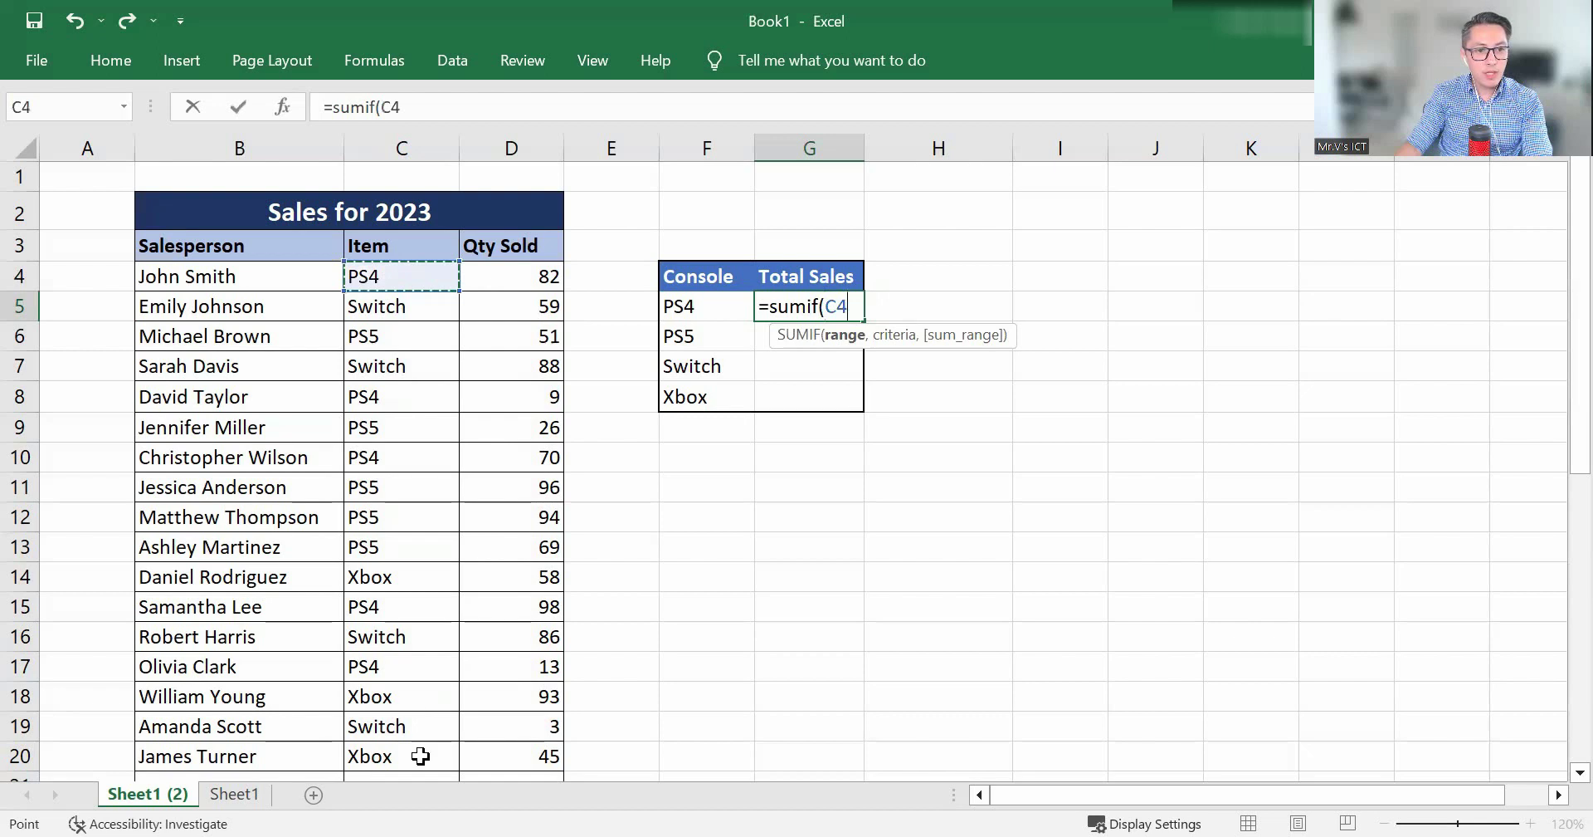
key("ctrl+shift+Down")
left_click_drag(903, 303, 826, 303)
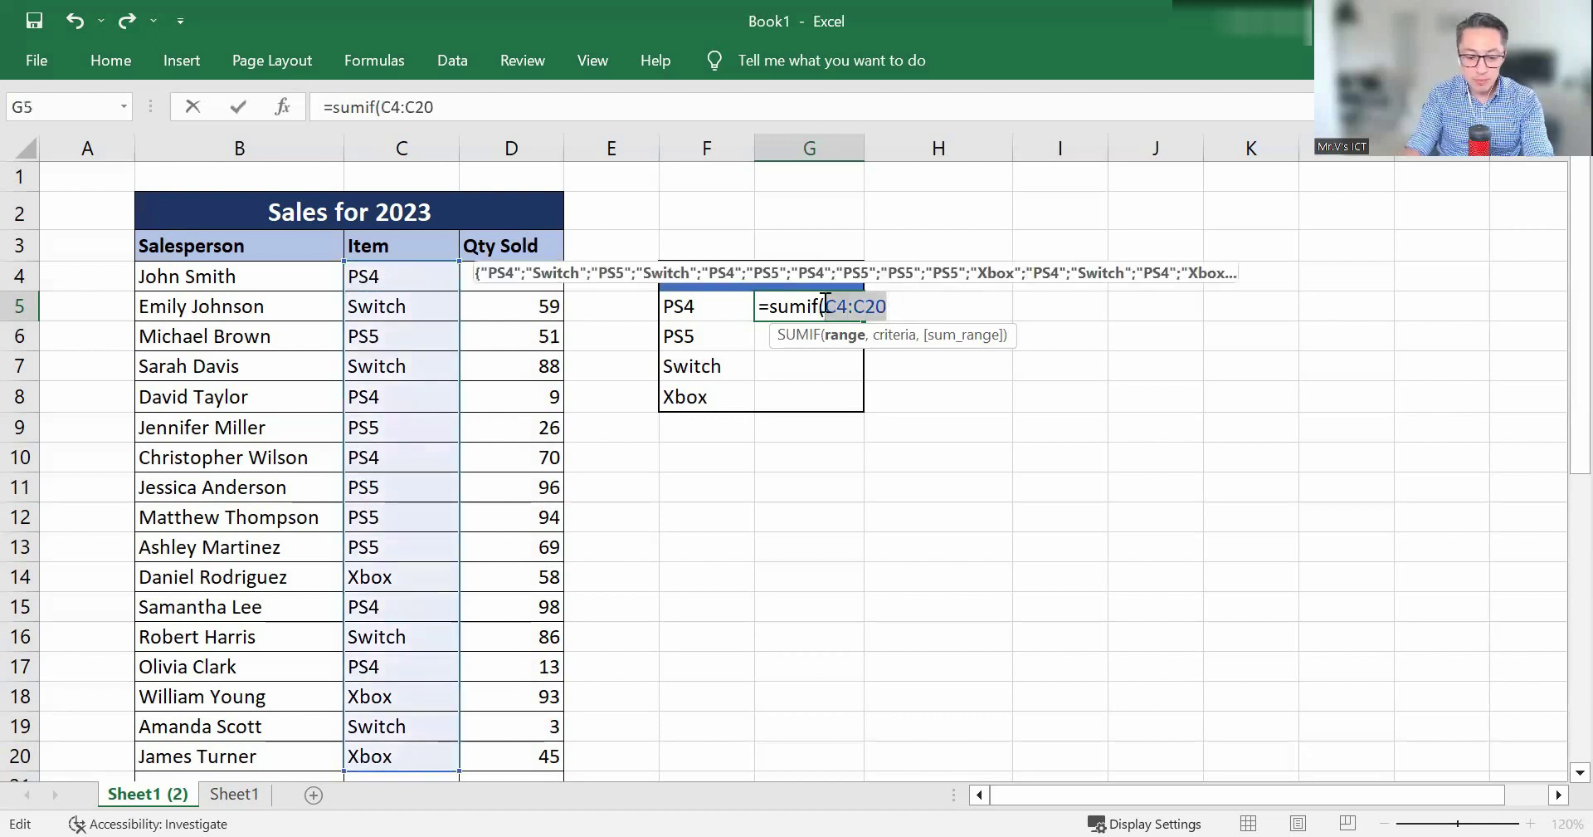
key("F4")
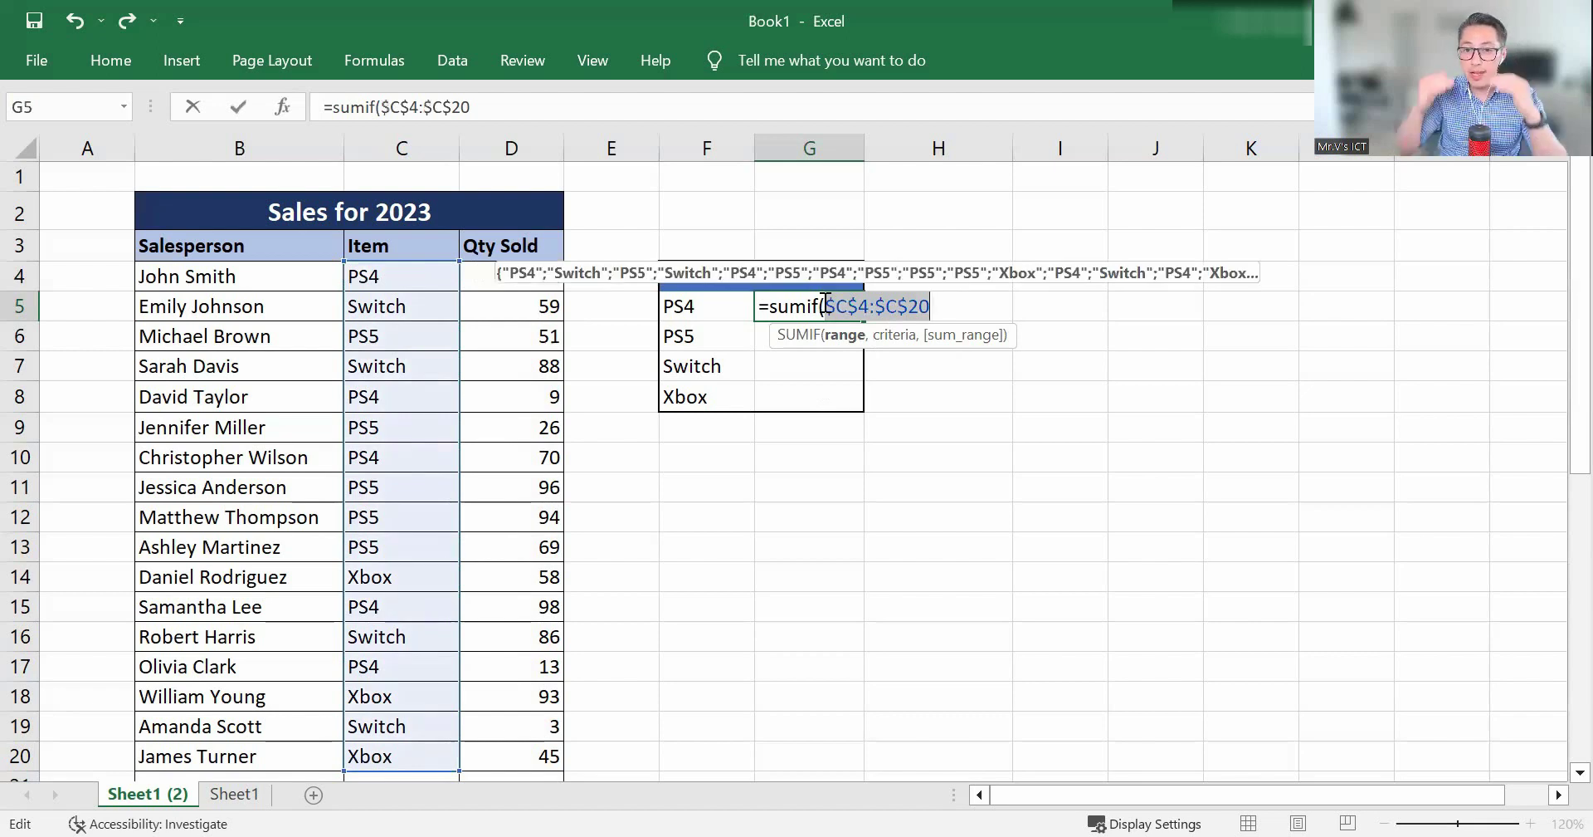
- Add F5 as criteria and D4:D20 as the sum range, closing the parenthesis
left_click(946, 302)
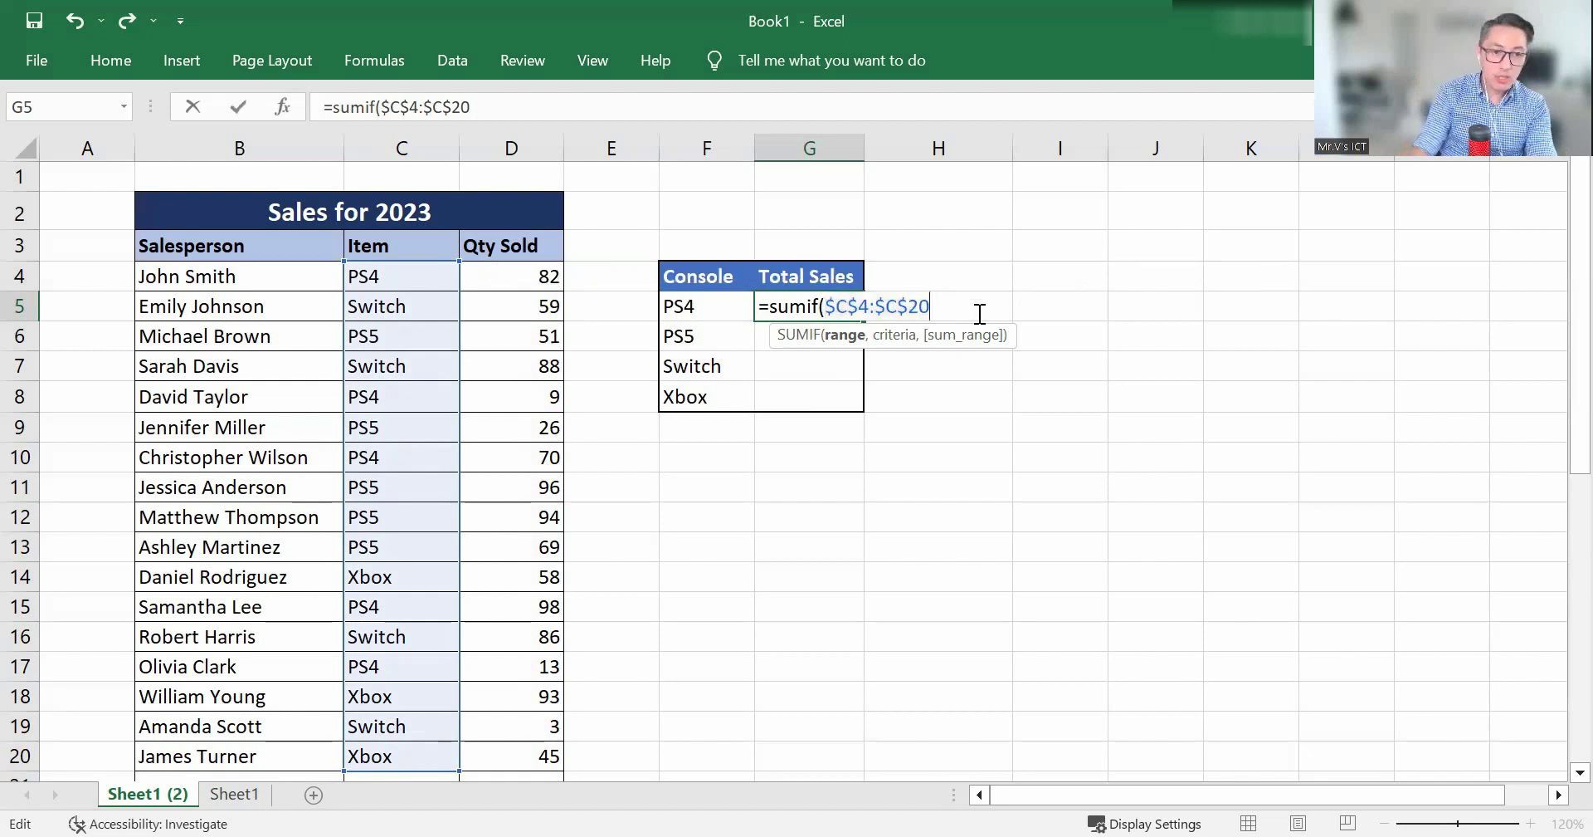
type(",")
left_click(719, 312)
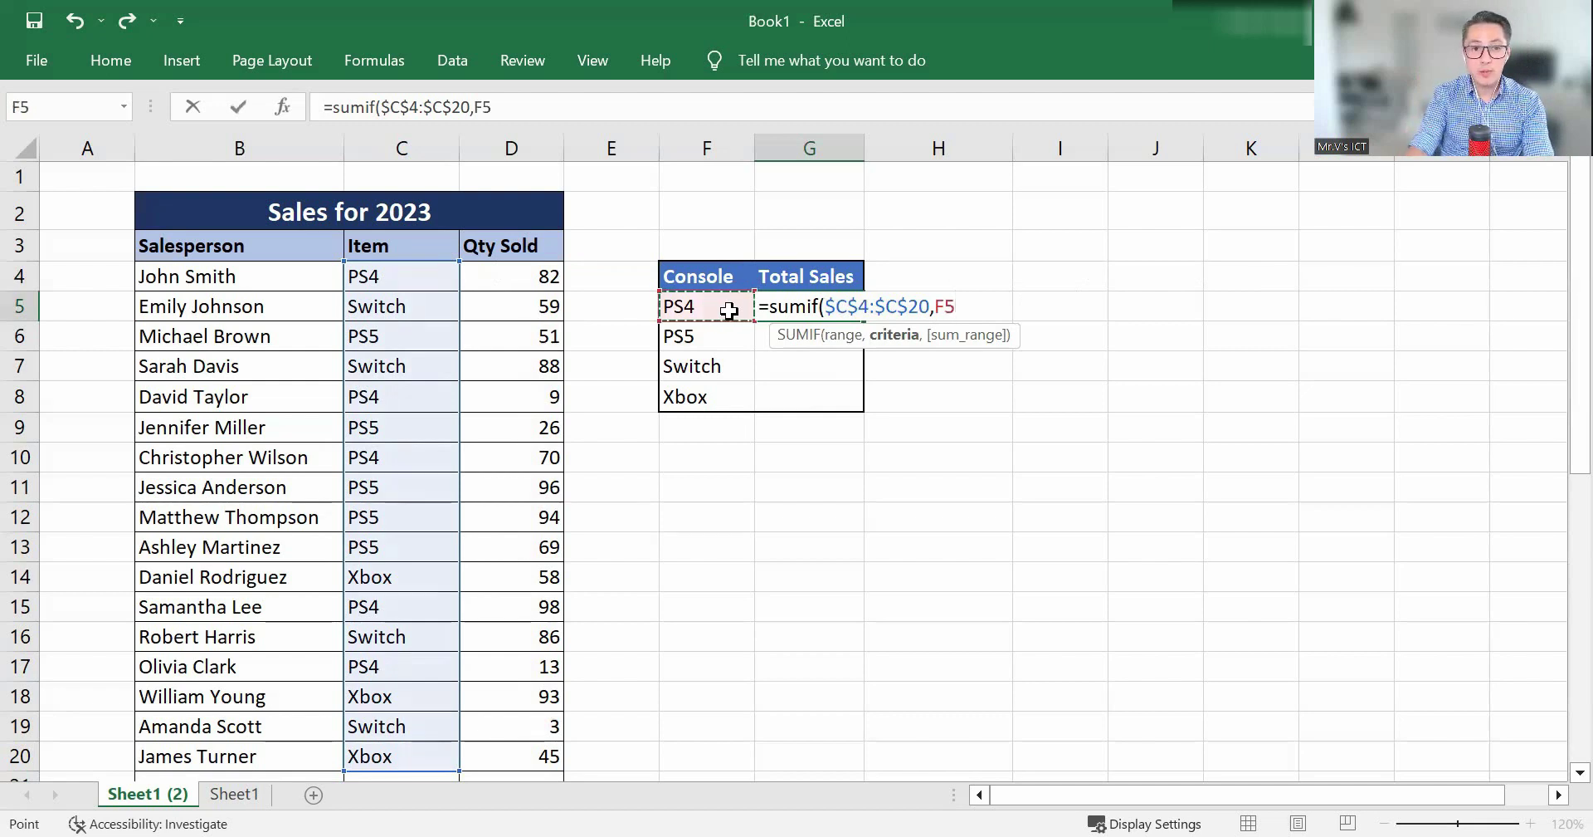
type(",")
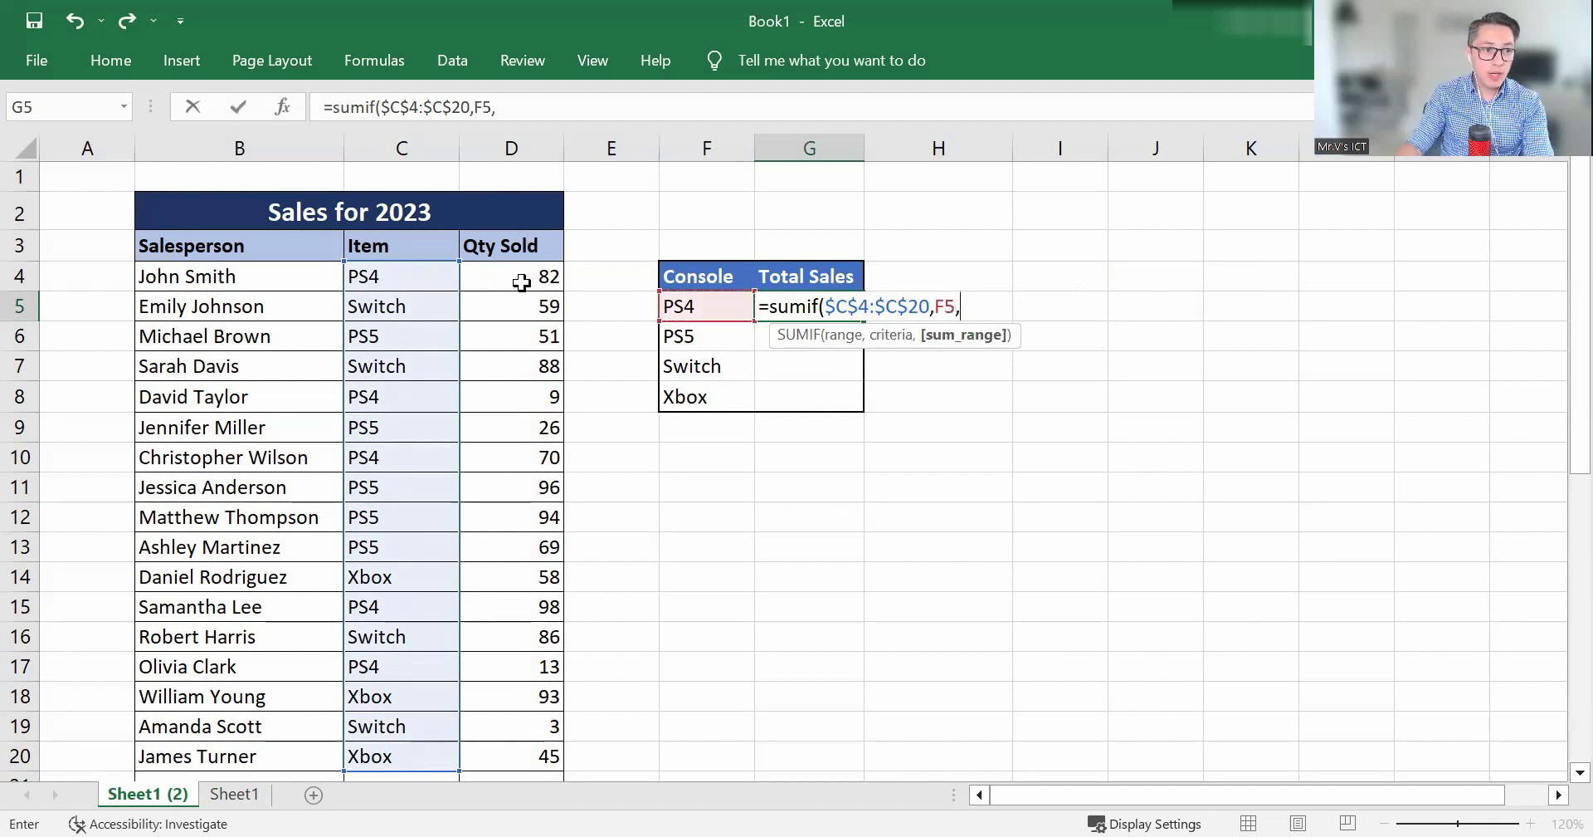
left_click_drag(522, 280, 520, 751)
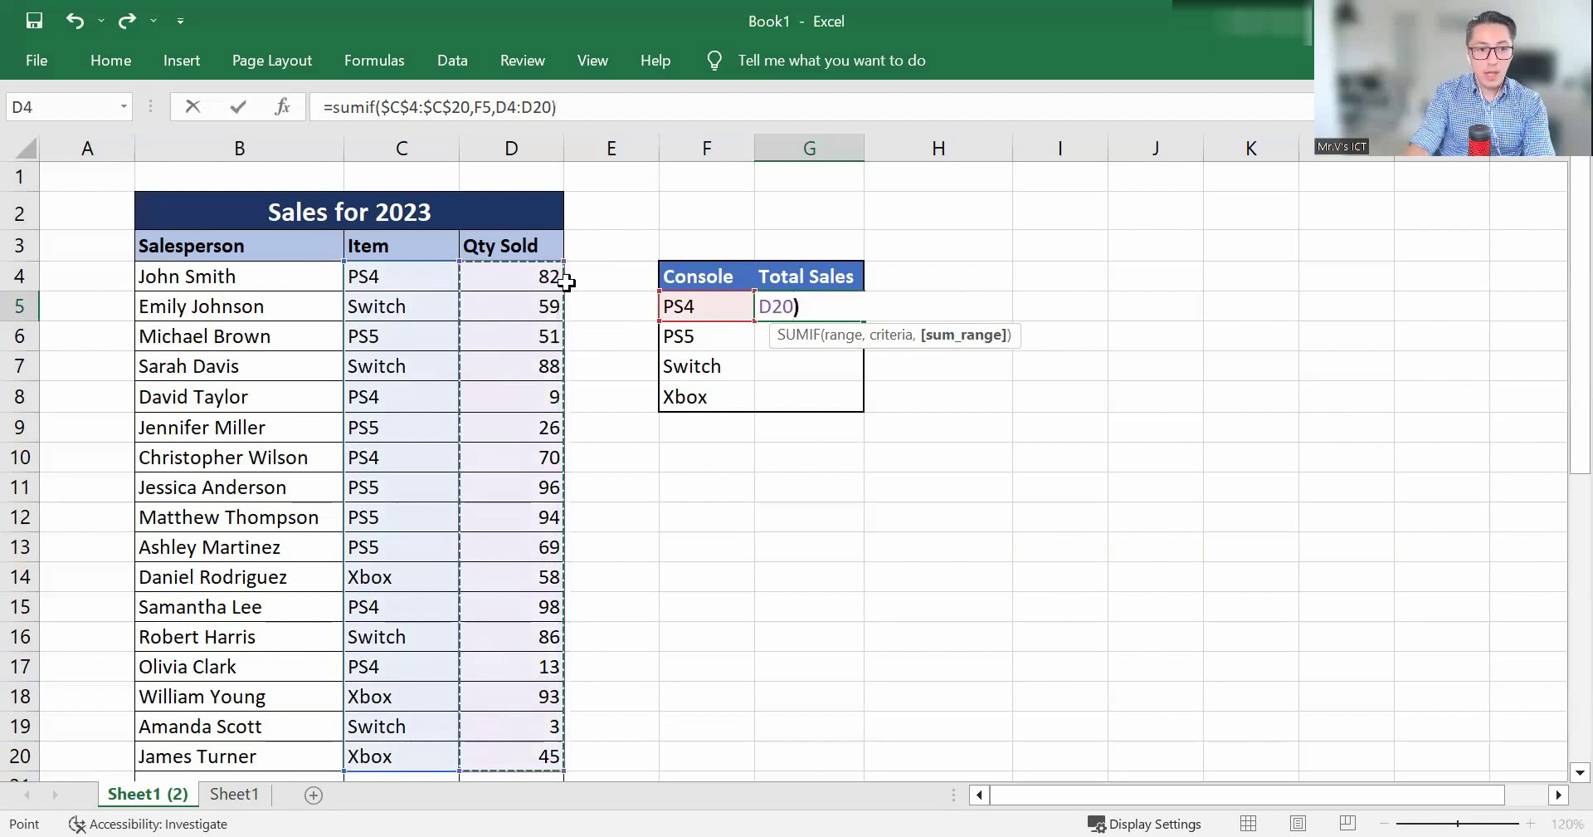
type(")")
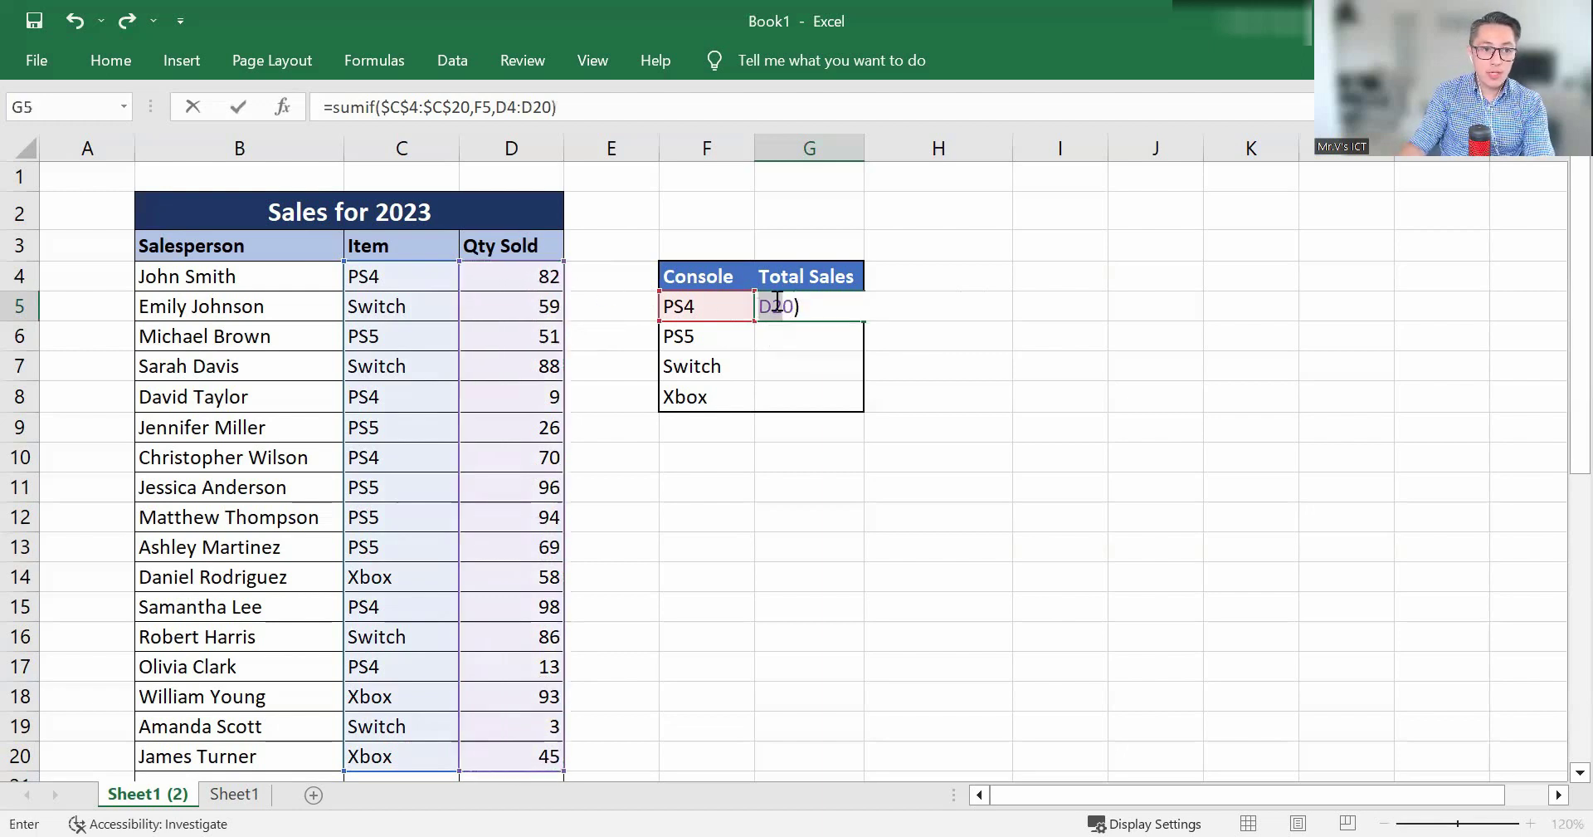
- Lock the D4:D20 sum range as $D$4:$D$20 with F4
left_click(788, 303)
key("Left")
key("Left")
key("Left")
key("Left")
key("Left")
key("Left")
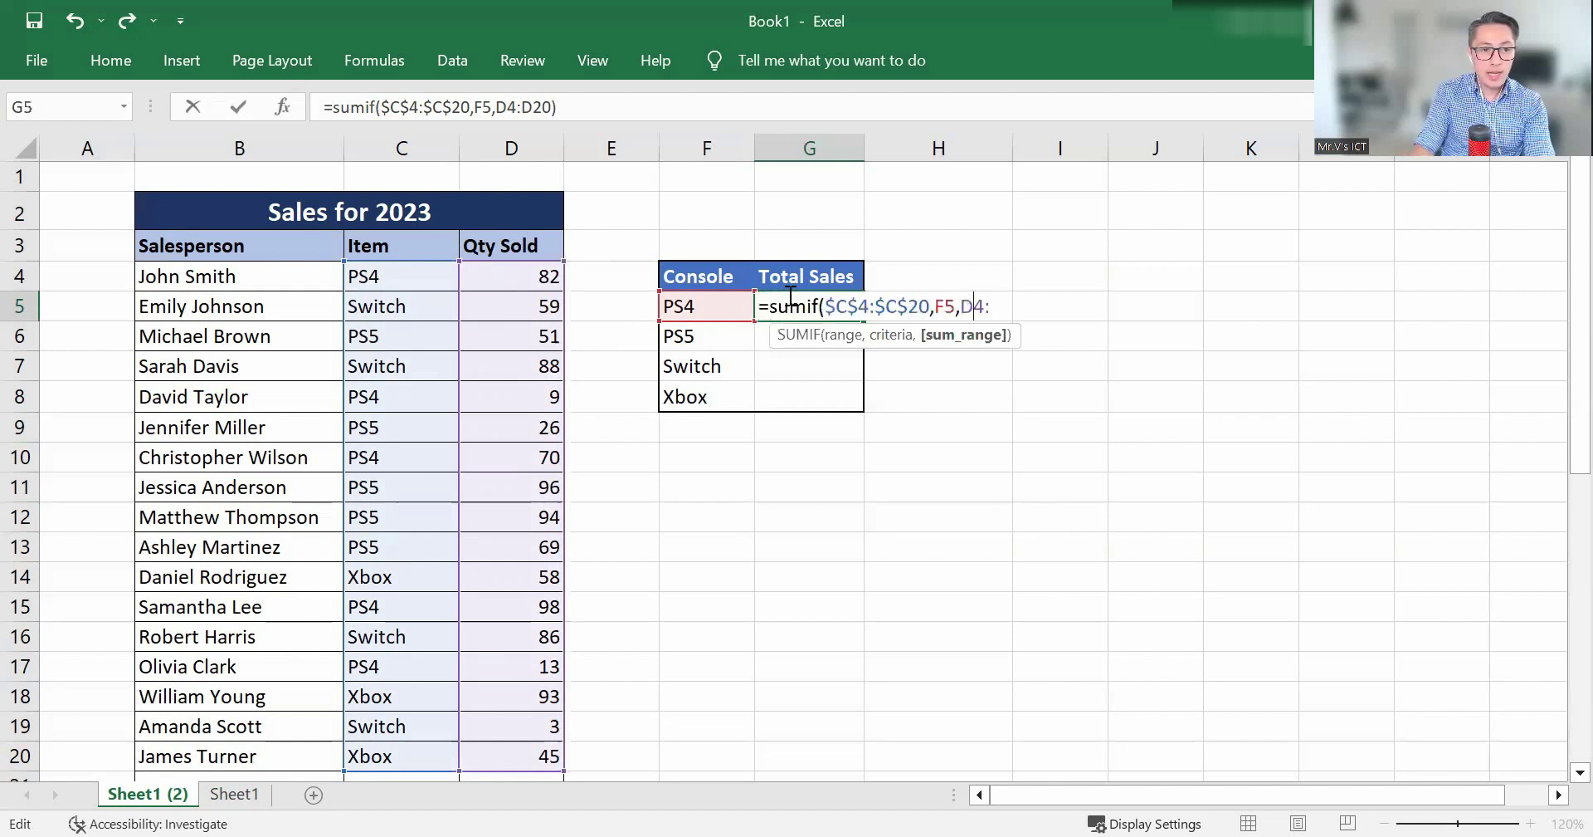
key("shift+Right")
key("shift+Right")
key("shift+Right")
key("shift+Right")
key("shift+Right")
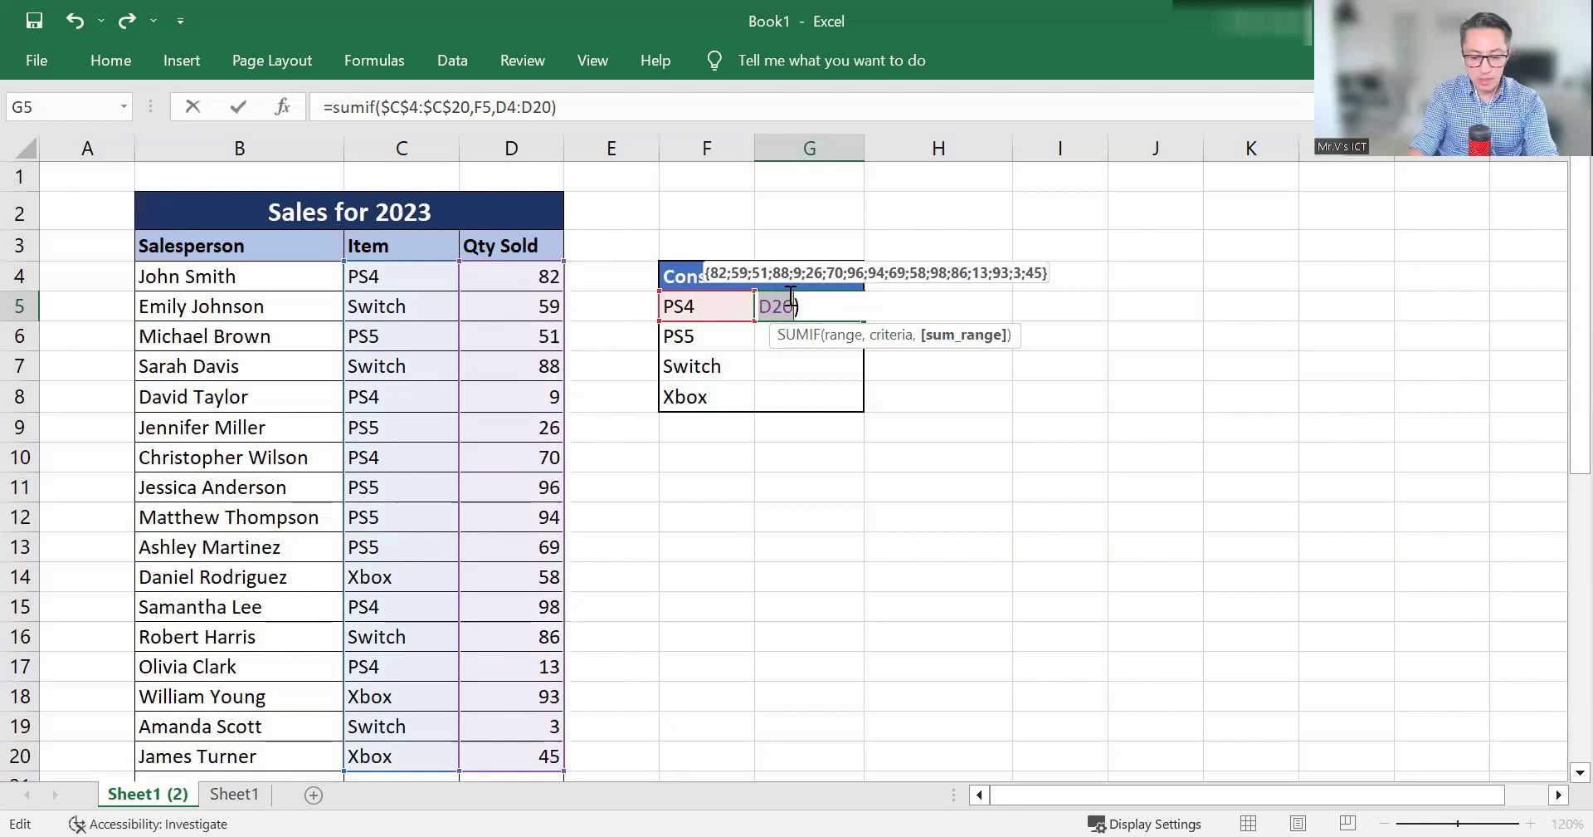
key("F4")
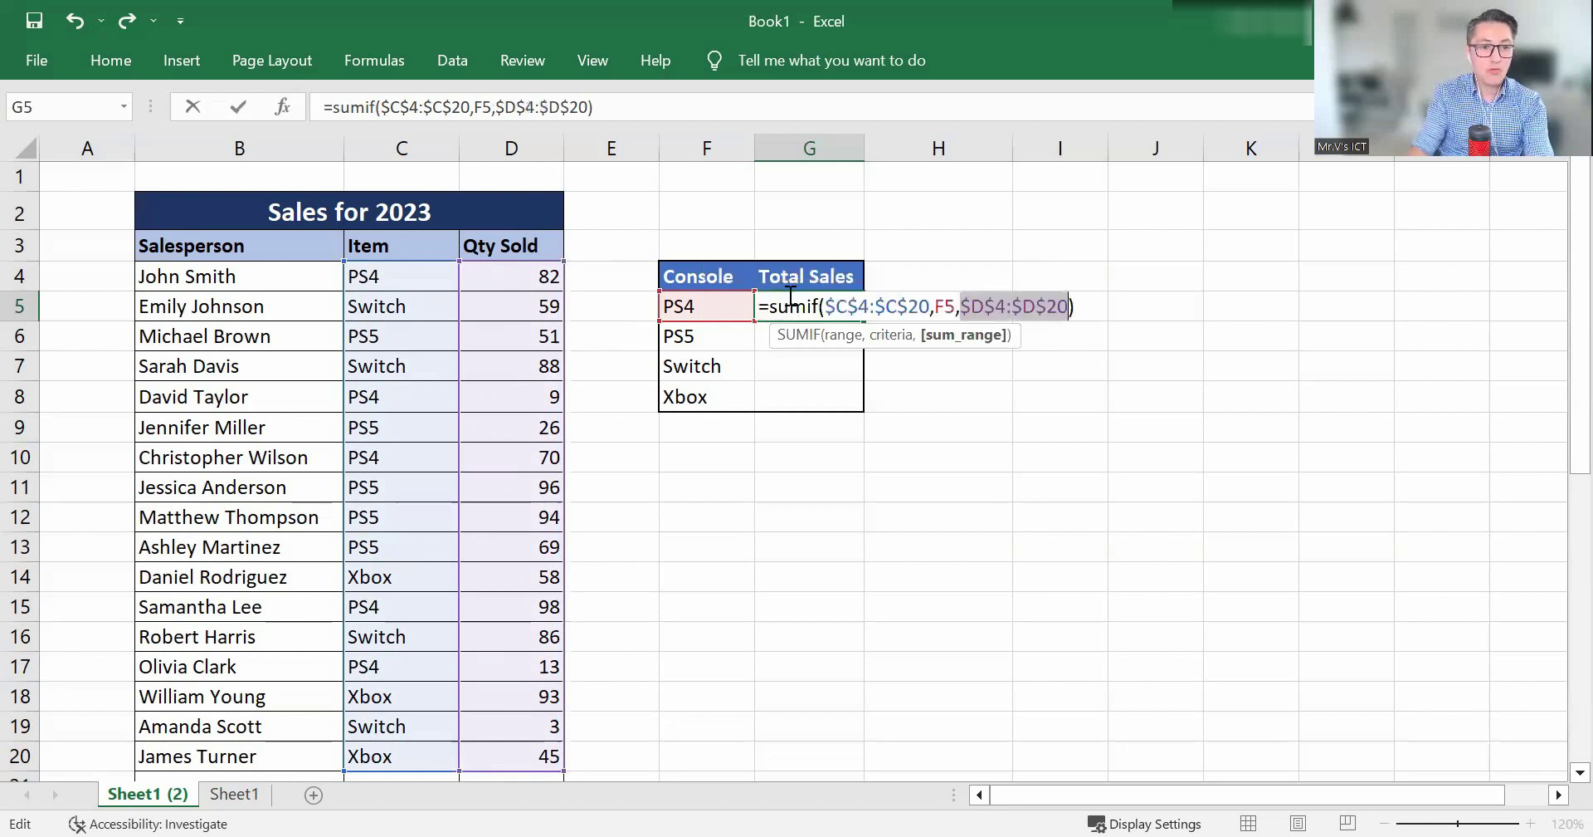
- Highlight the locked $C$4:$C$20 and $D$4:$D$20 ranges in G5's formula to review them
left_click(954, 297)
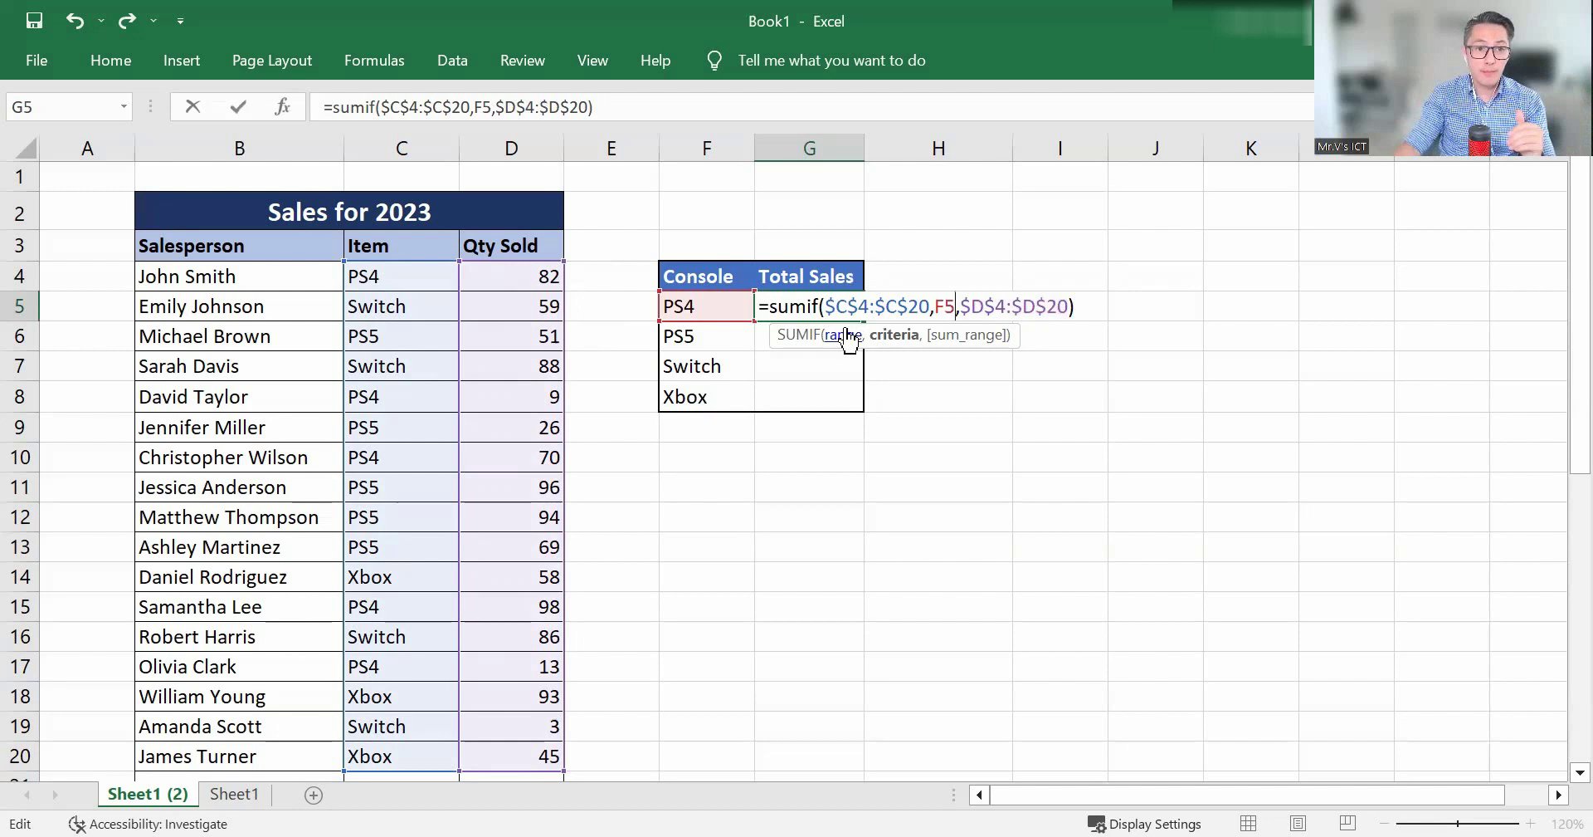
left_click_drag(826, 308, 931, 312)
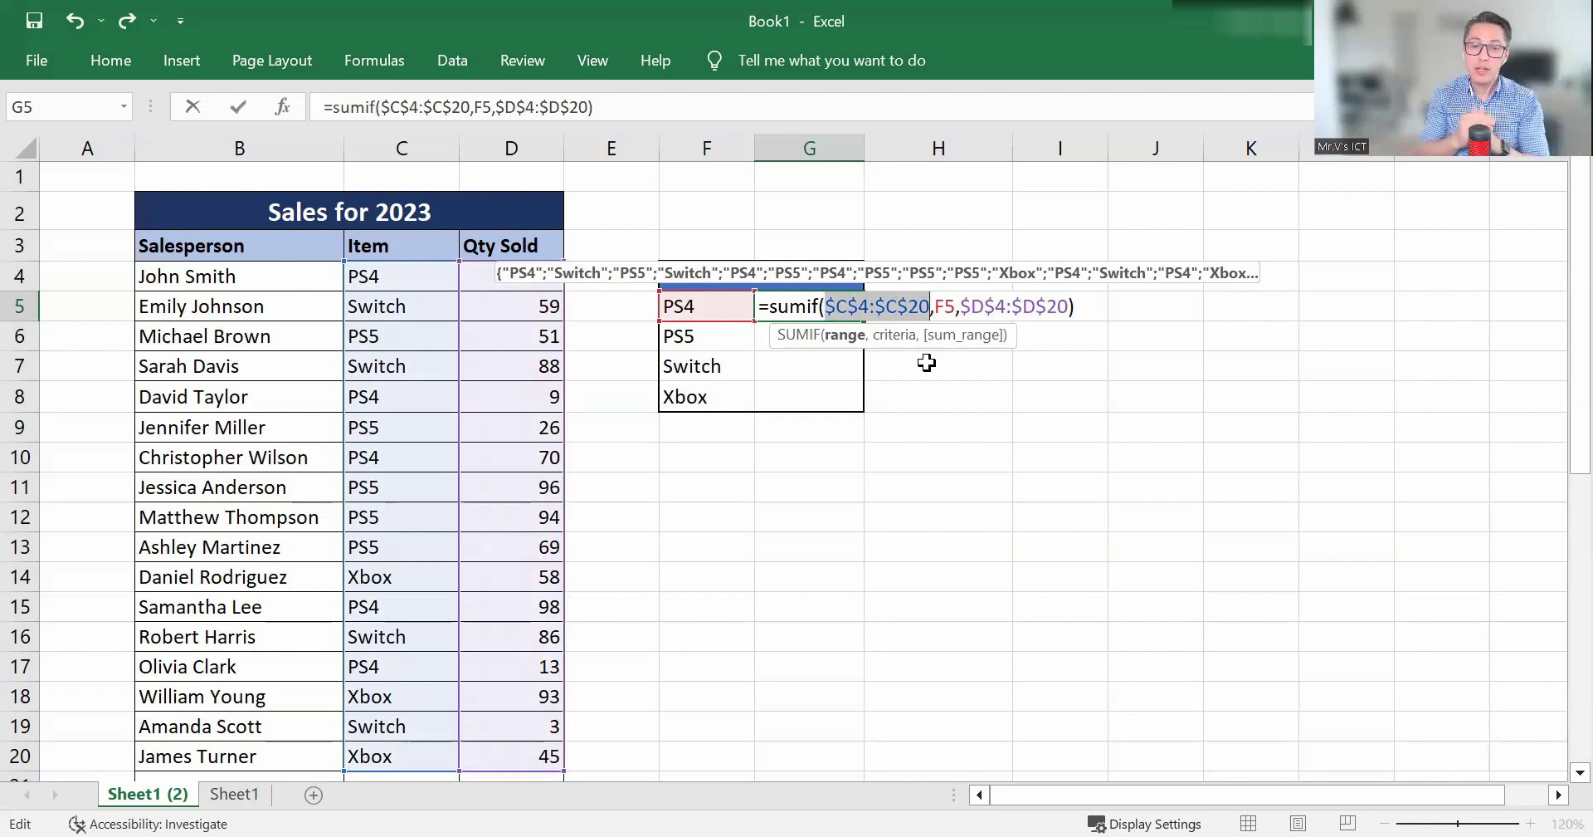
left_click(956, 309)
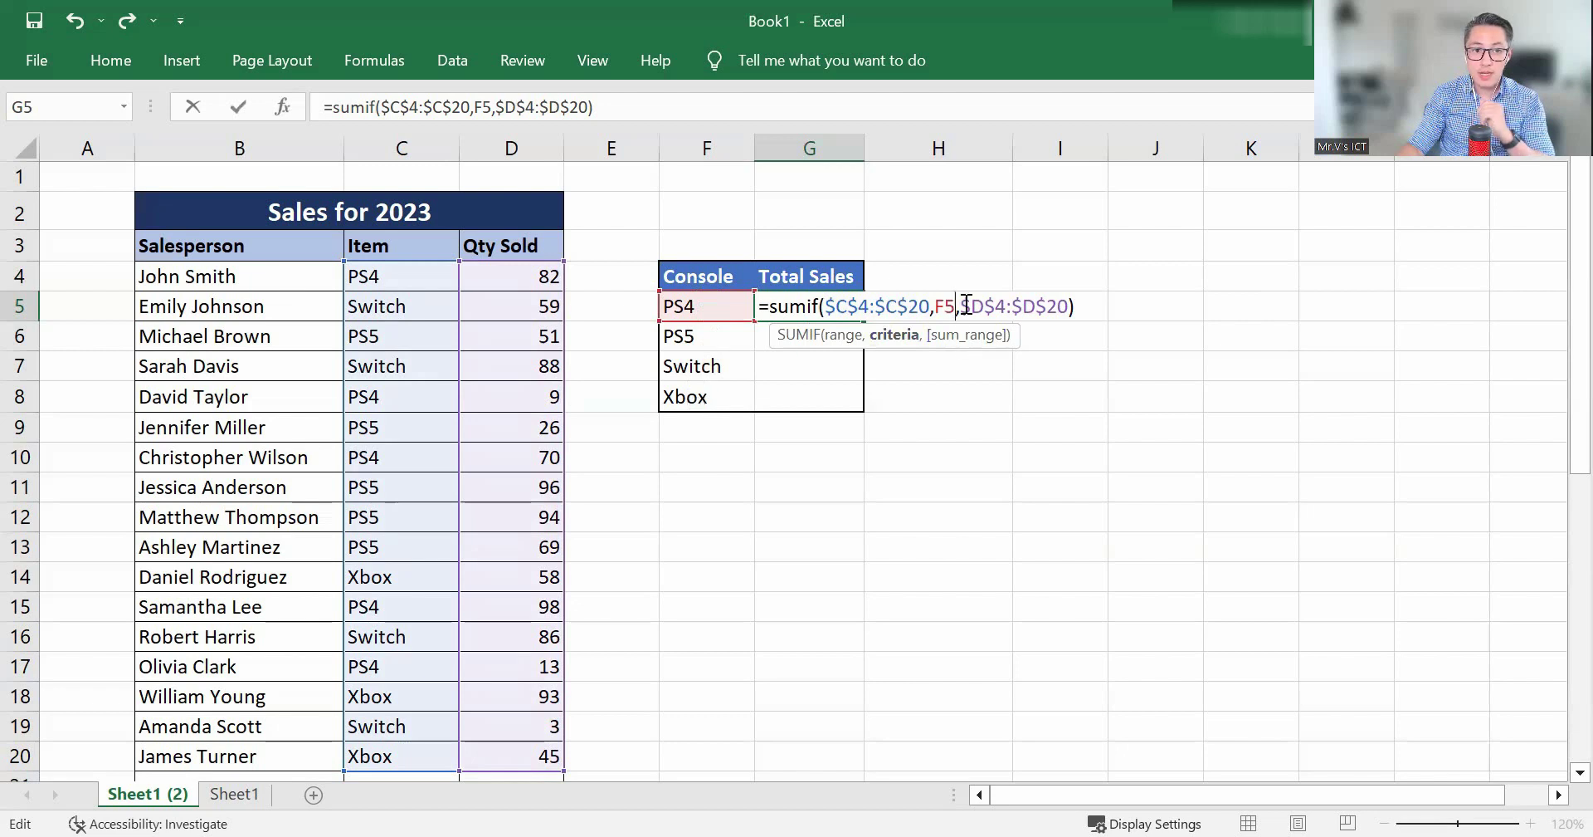
left_click_drag(967, 303, 1068, 306)
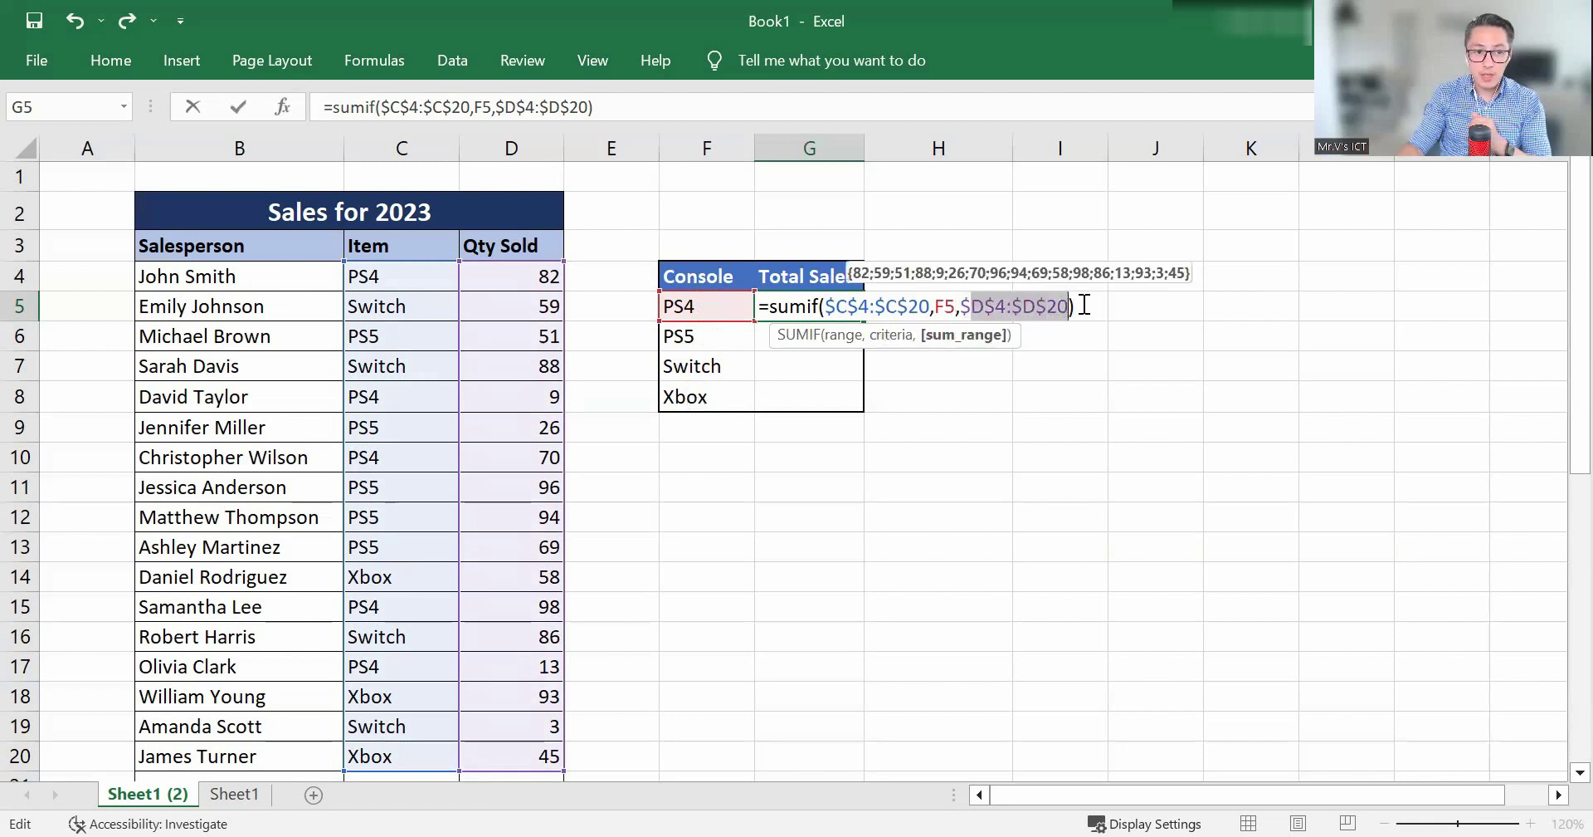
- Commit PS4's formula and fill it down G5:G8, giving 336, 236 and 196
key("Return")
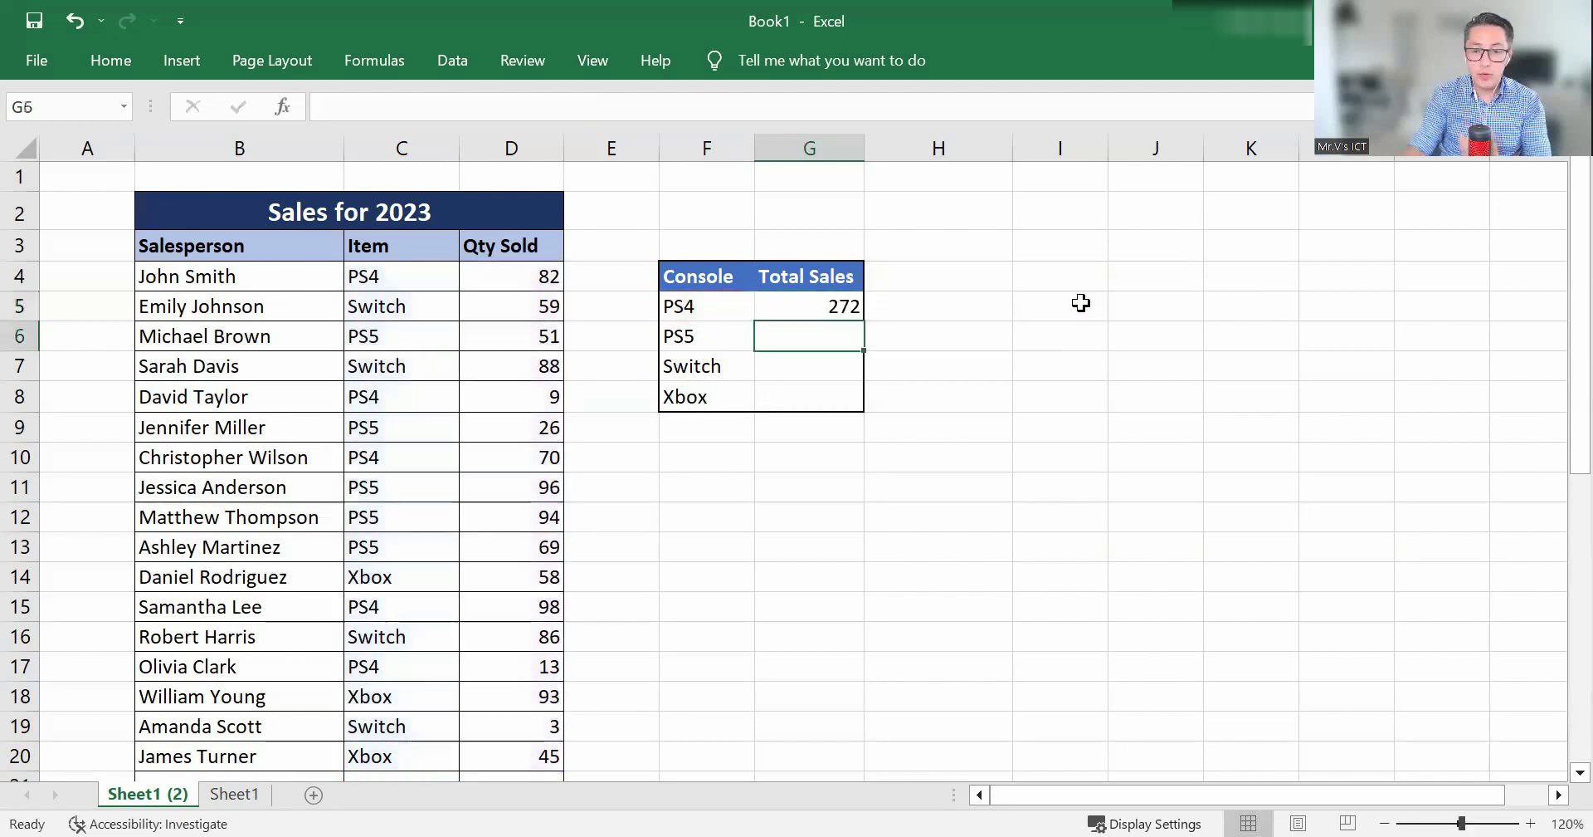
left_click(855, 307)
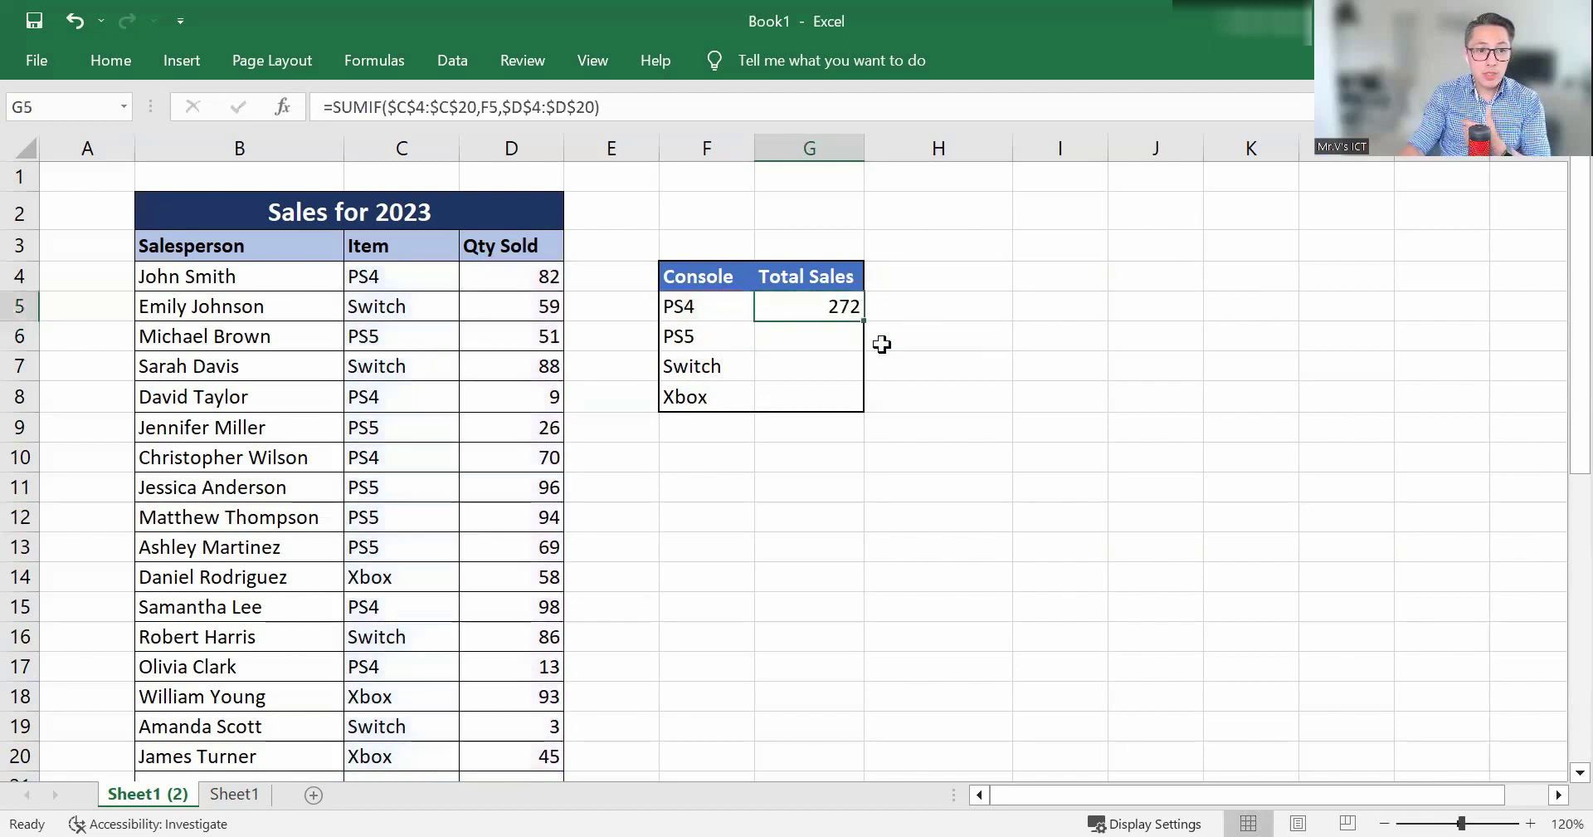
mouse_move(865, 322)
left_mouse_down()
mouse_move(868, 408)
mouse_move(868, 302)
mouse_move(870, 318)
left_mouse_up()
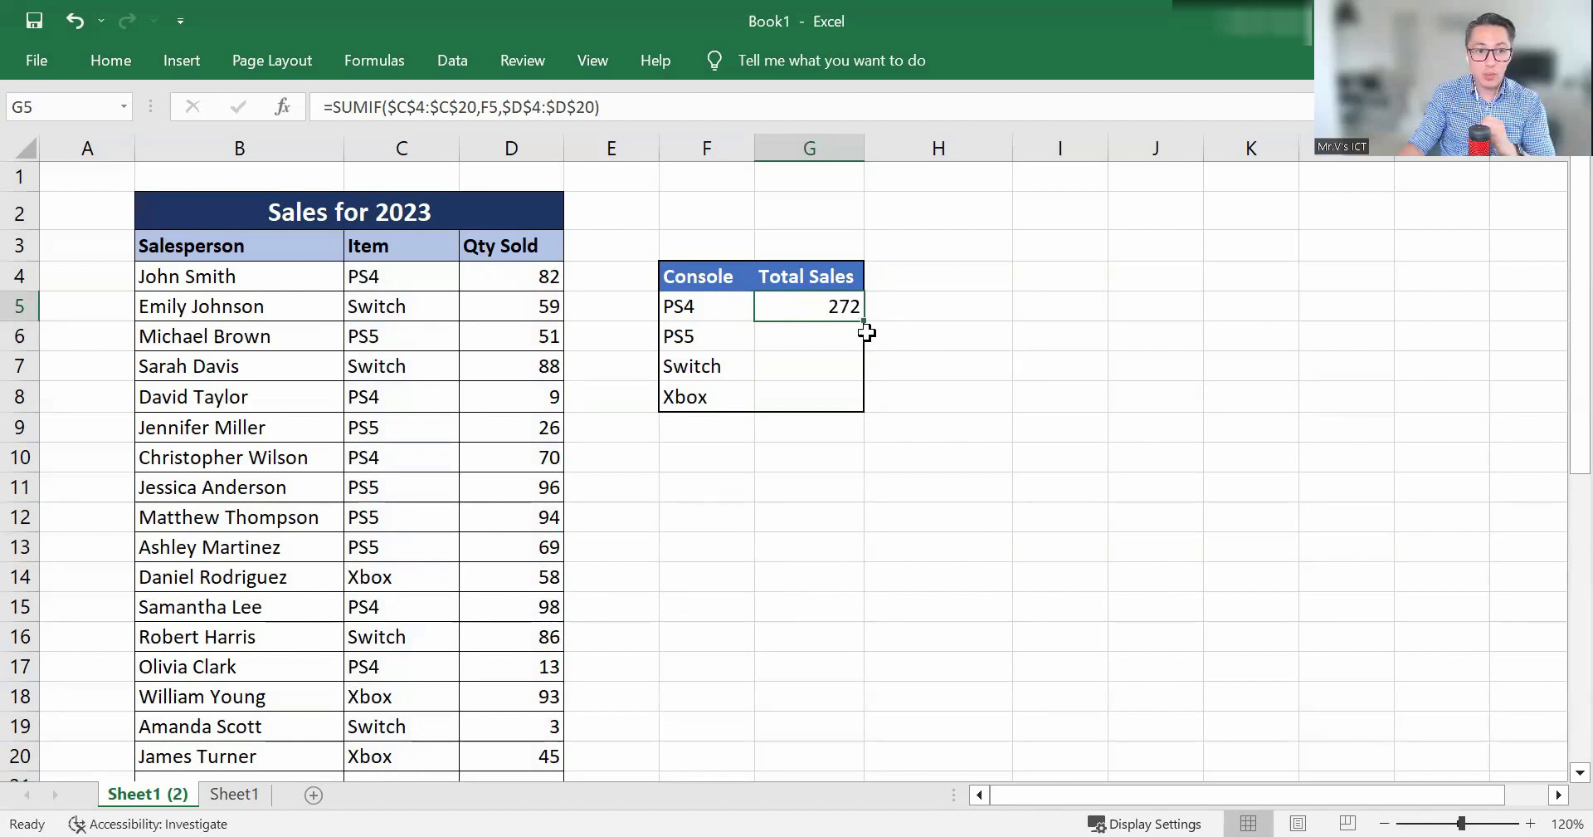
left_click_drag(866, 322, 860, 405)
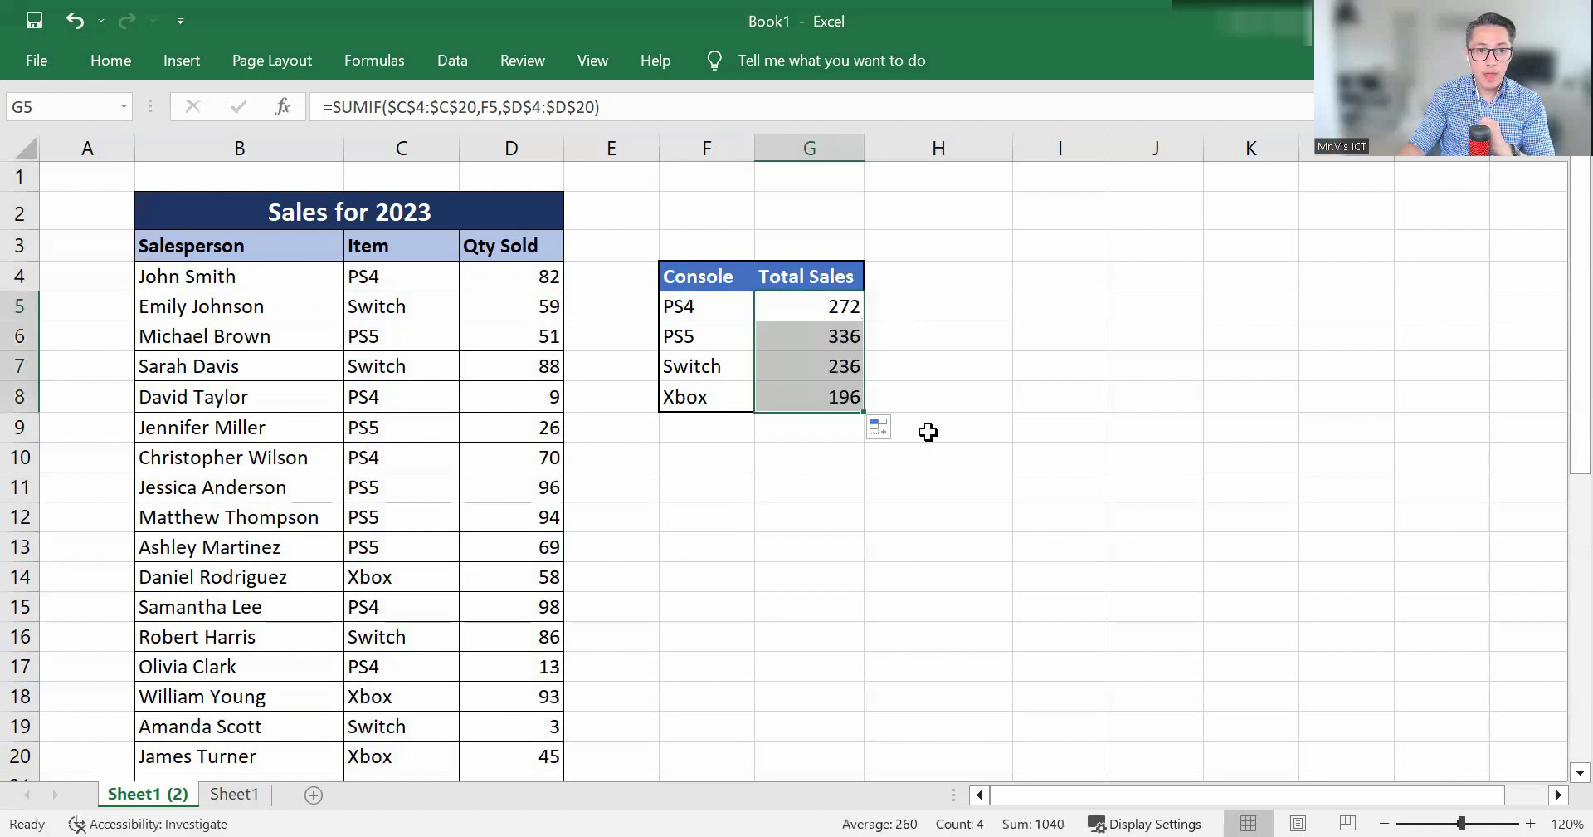
- Open the Xbox total in G8 to check its F8 criteria and absolute ranges
left_click(835, 402)
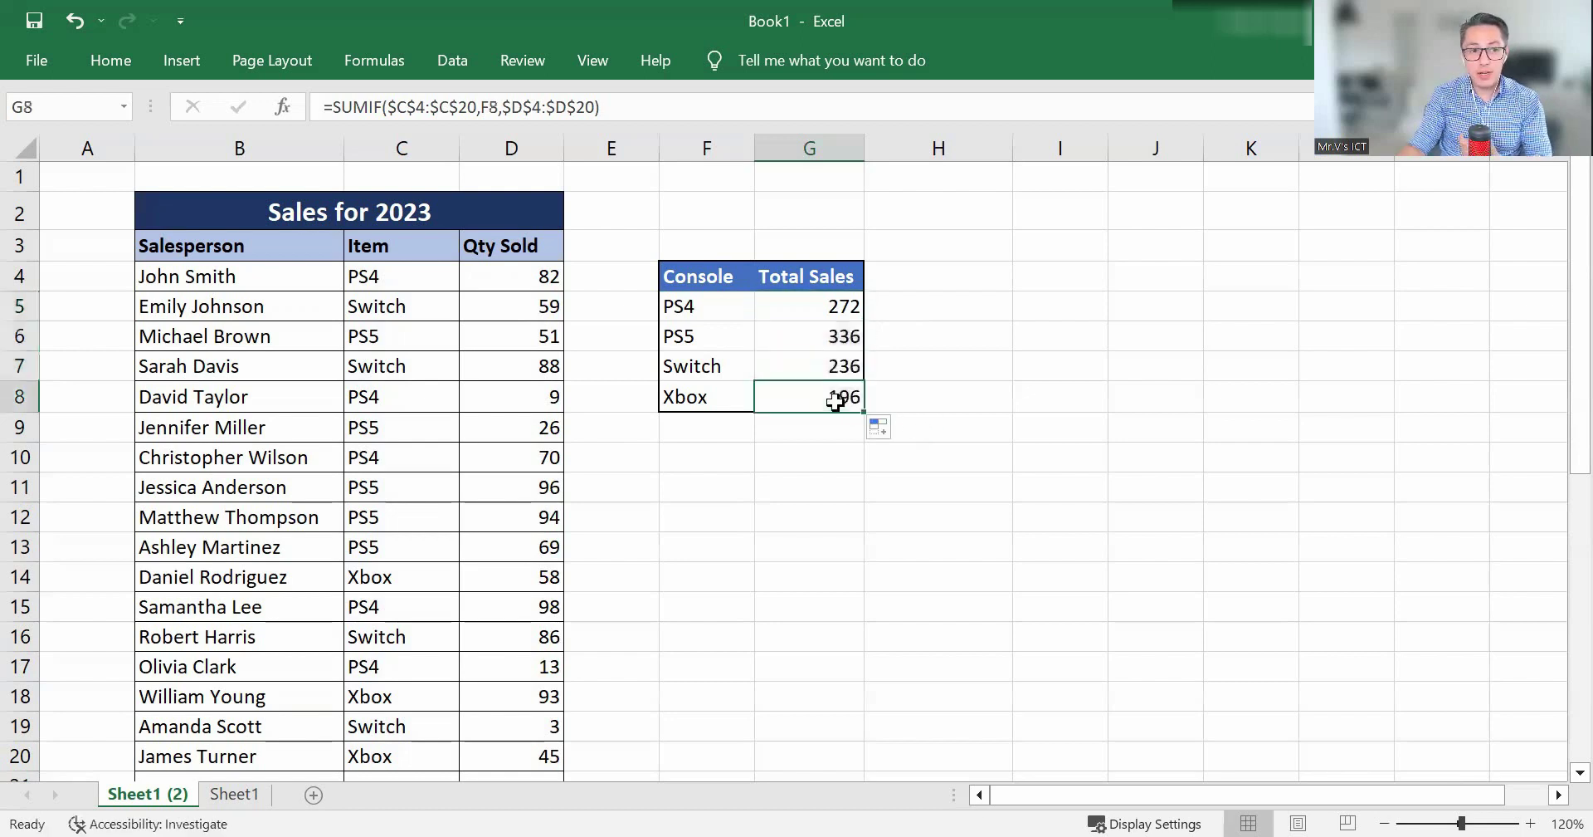
double_click(839, 397)
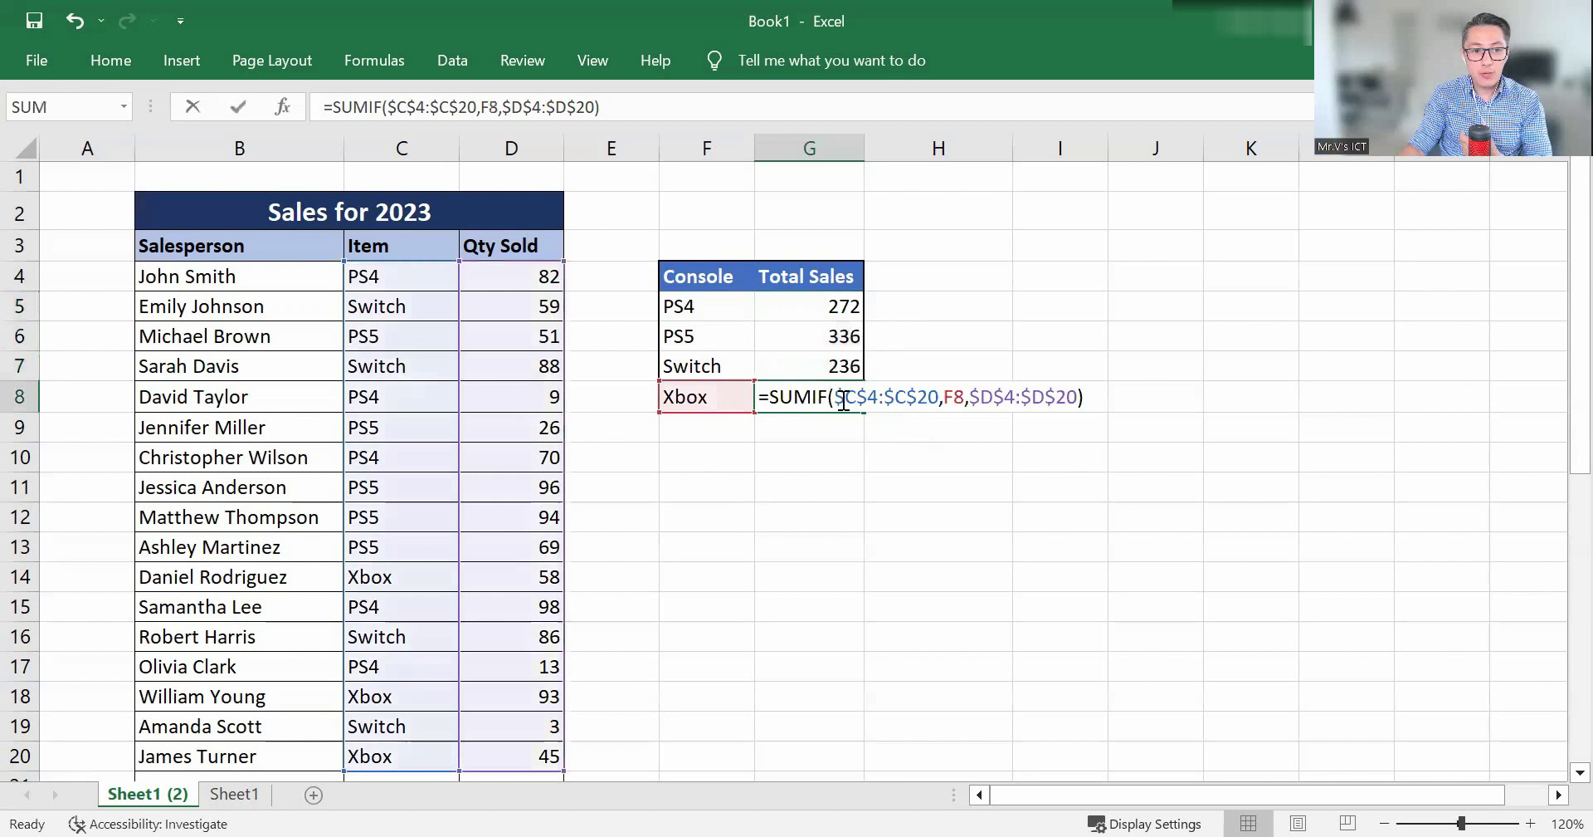
left_click(954, 397)
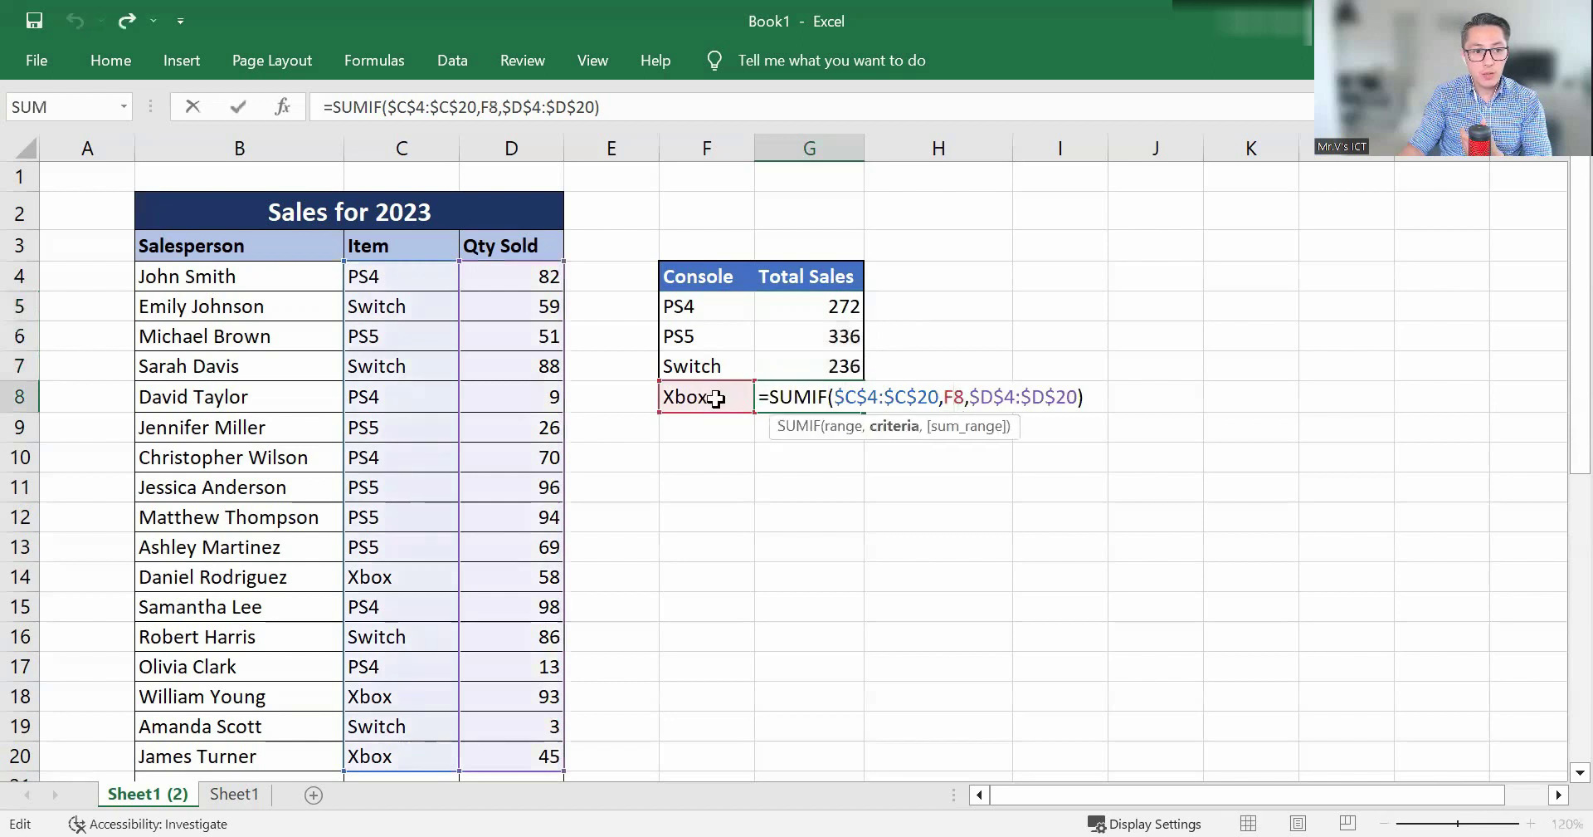